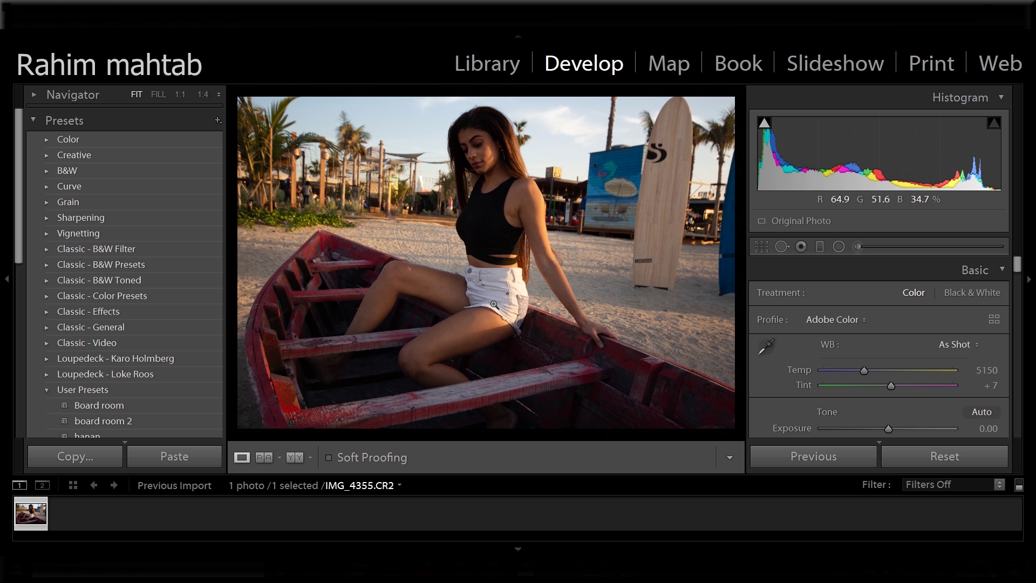
Set Highlights to -49, Shadows to +71 and Whites to +9 in the Basic panel
drag(1017, 268, 1017, 280)
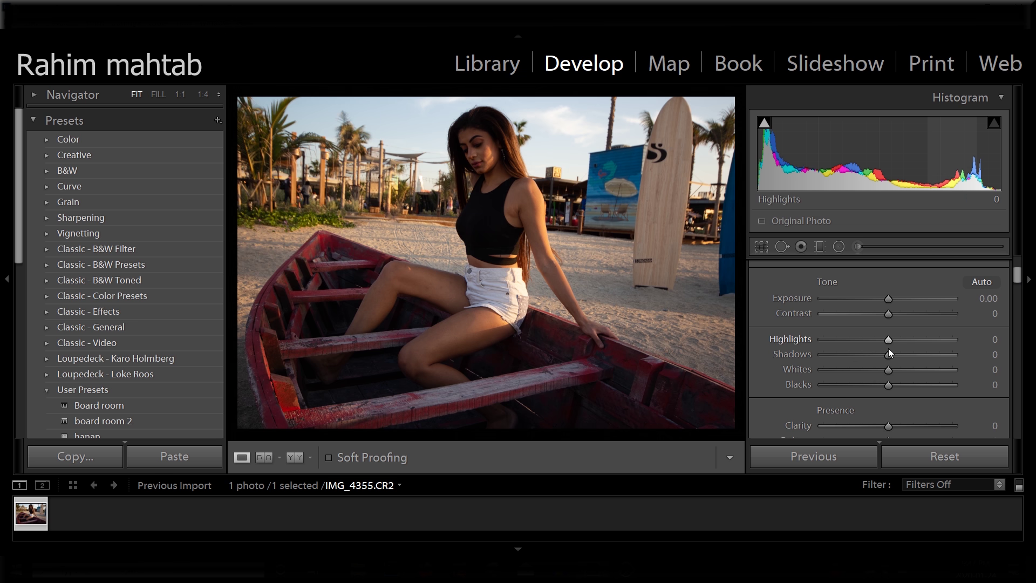
drag(888, 336, 857, 341)
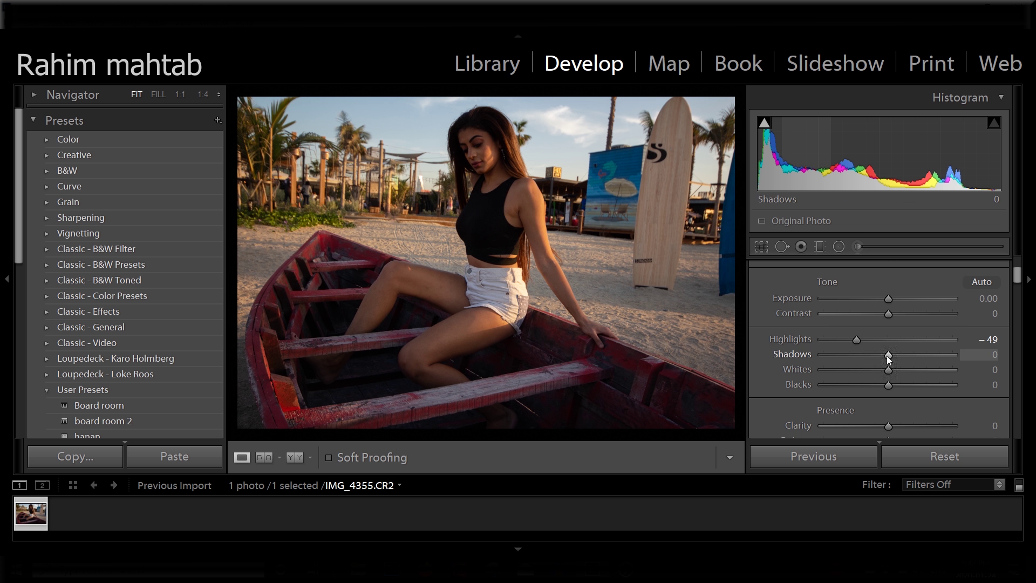
drag(888, 355, 934, 359)
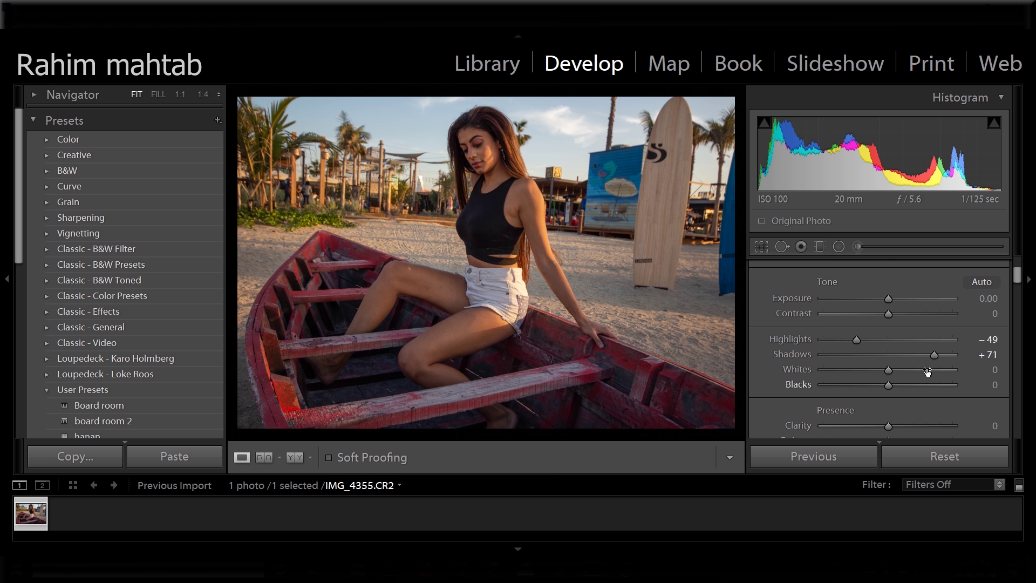
click(890, 372)
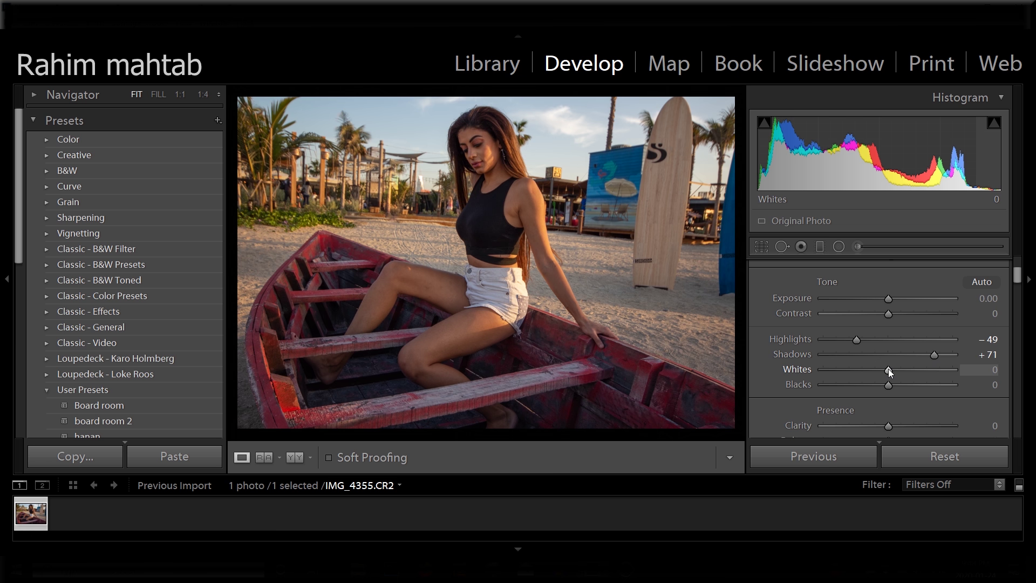
drag(892, 371, 894, 371)
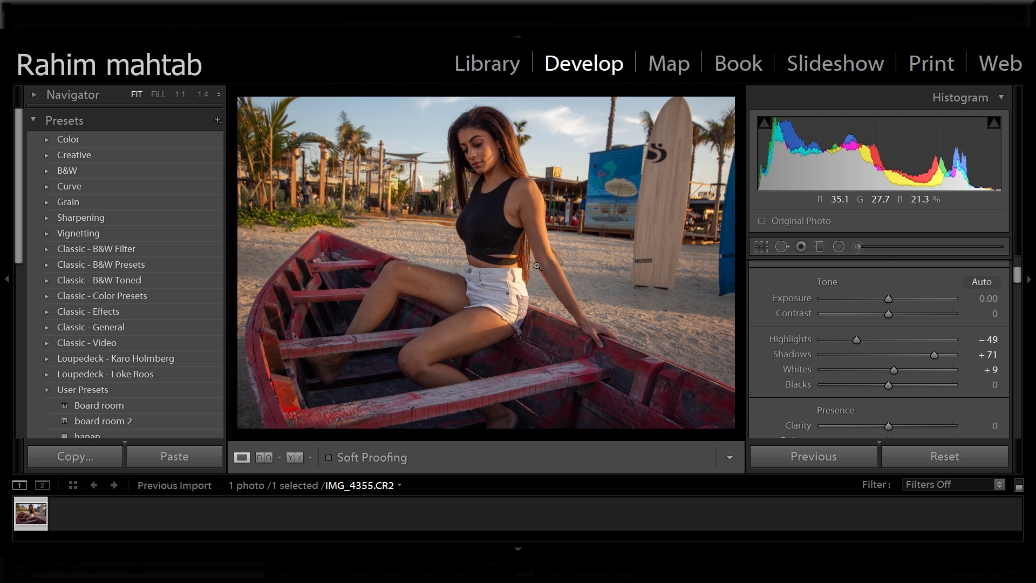
Try darkening Blacks, then reset Blacks to 0 and pick the Adjustment Brush
drag(888, 385, 885, 387)
double_click(887, 387)
click(858, 246)
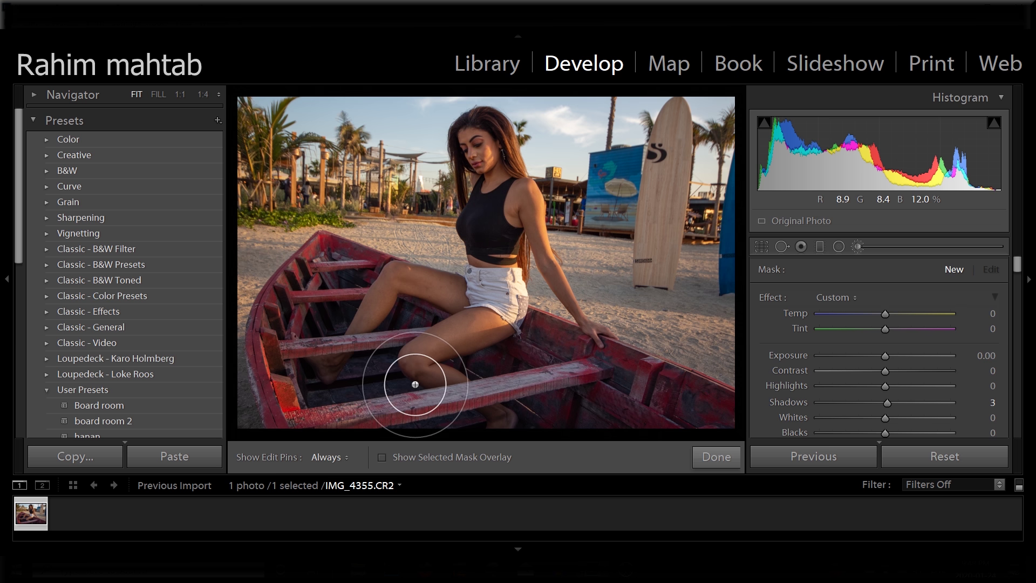
Resize the brush and paint an adjustment over the woman, toggling edit pins to check it
scroll(414, 381, down, 5)
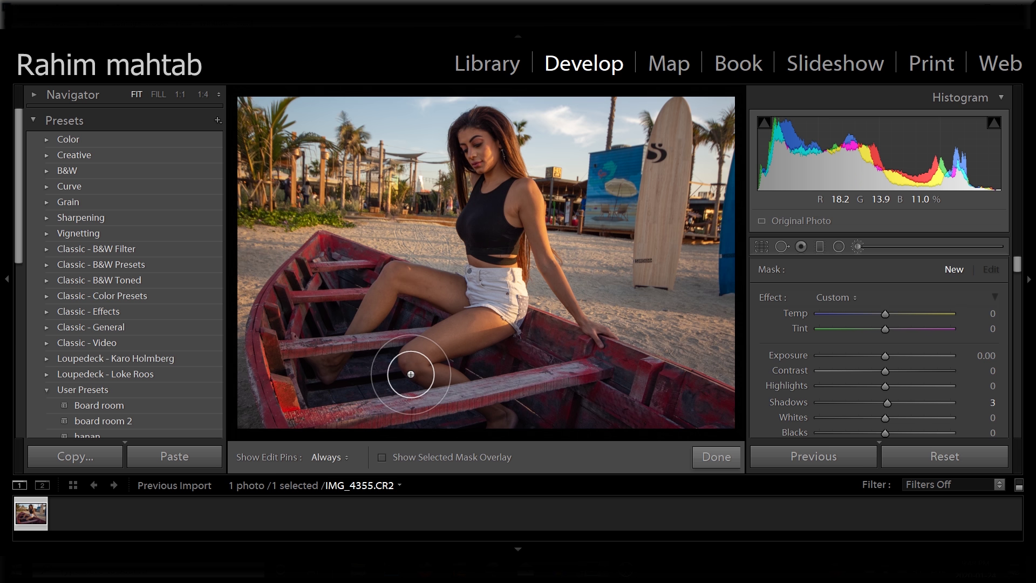
scroll(411, 374, down, 2)
key(h)
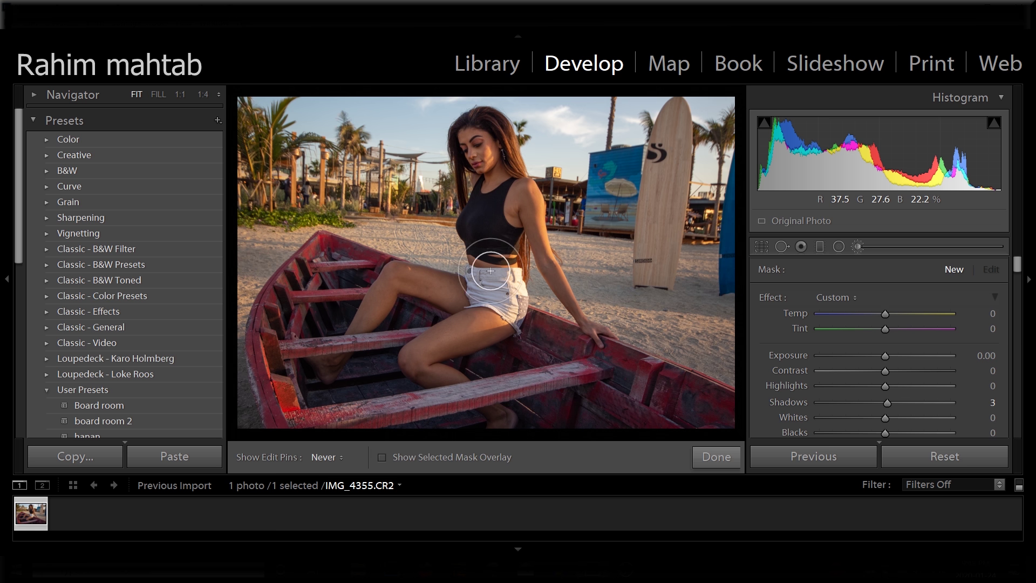
mouse_move(476, 137)
mouse_down()
mouse_move(520, 224)
mouse_move(547, 247)
mouse_up()
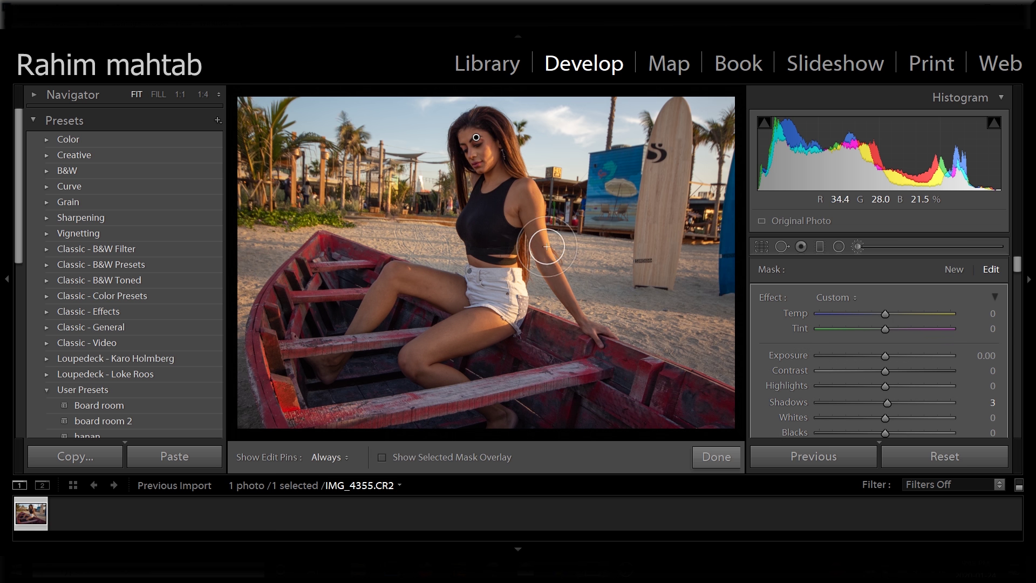
key(h)
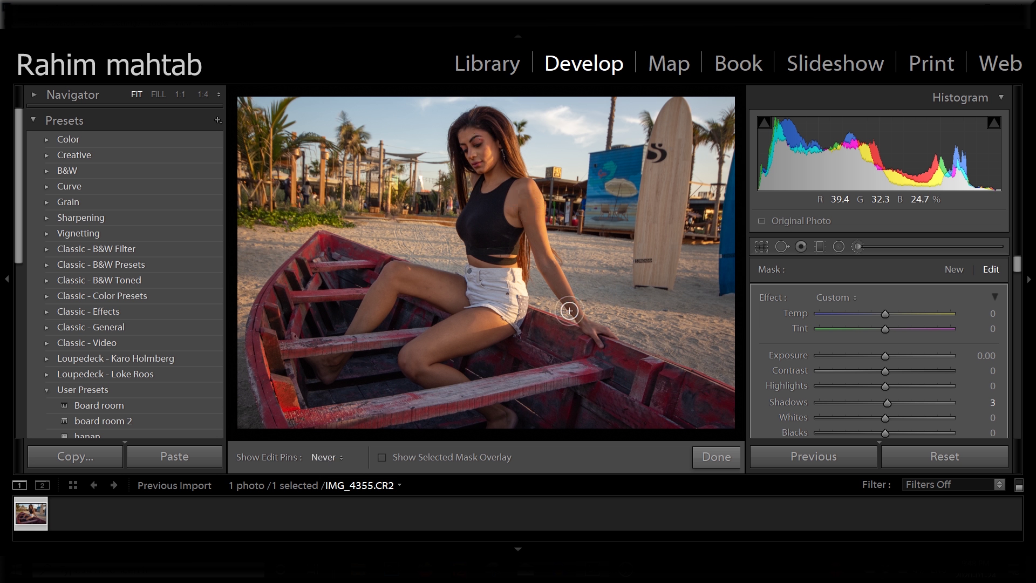
key(h)
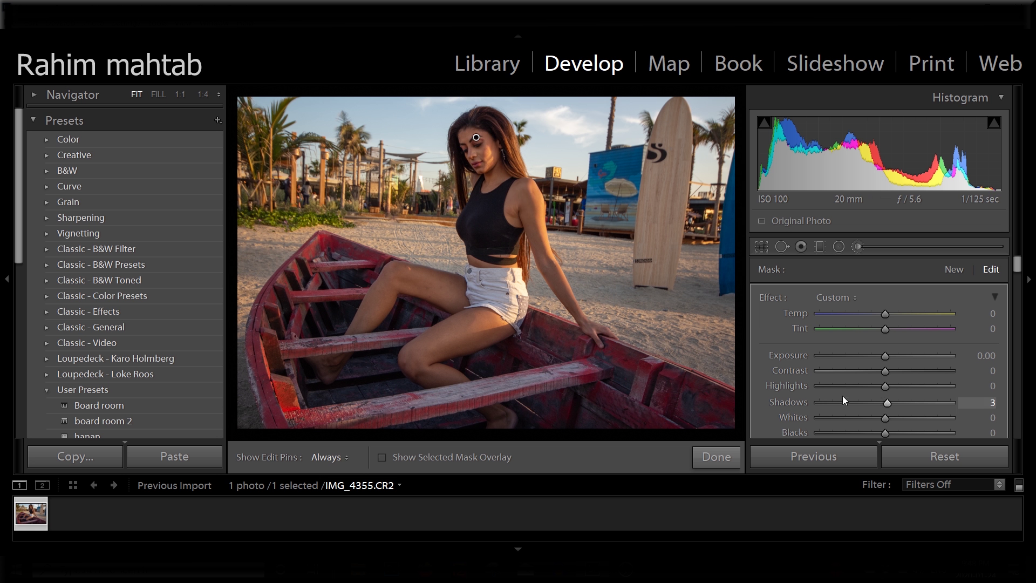
Try Whites and Exposure on the brushed area, resetting both, then settle on Whites 45
drag(887, 419, 914, 416)
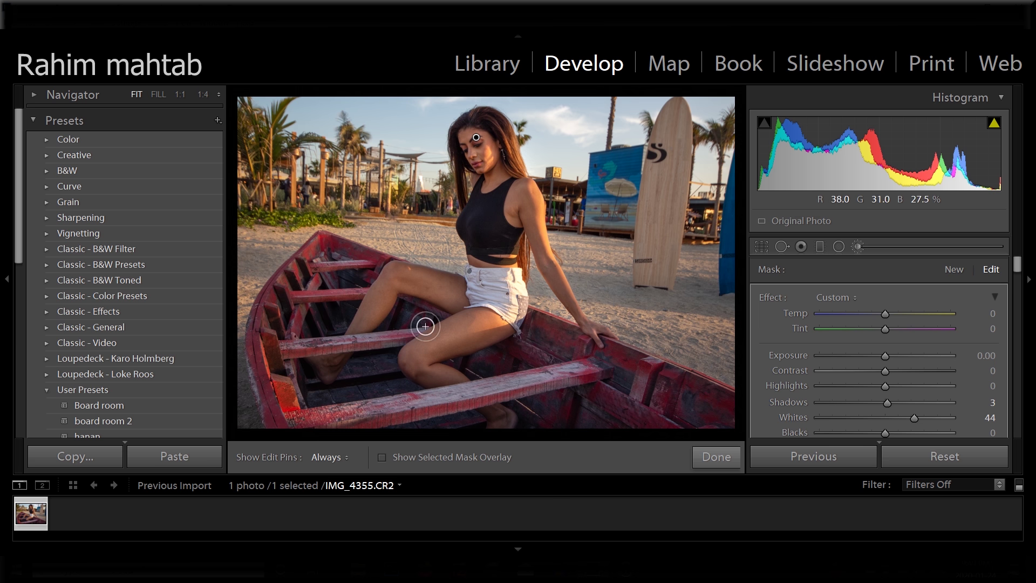
double_click(789, 416)
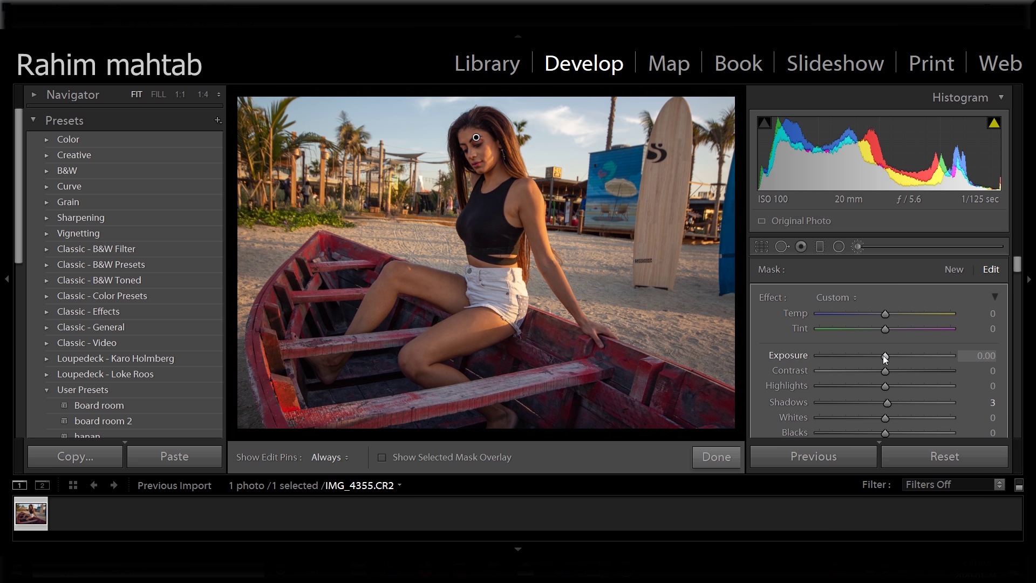
drag(885, 357, 897, 357)
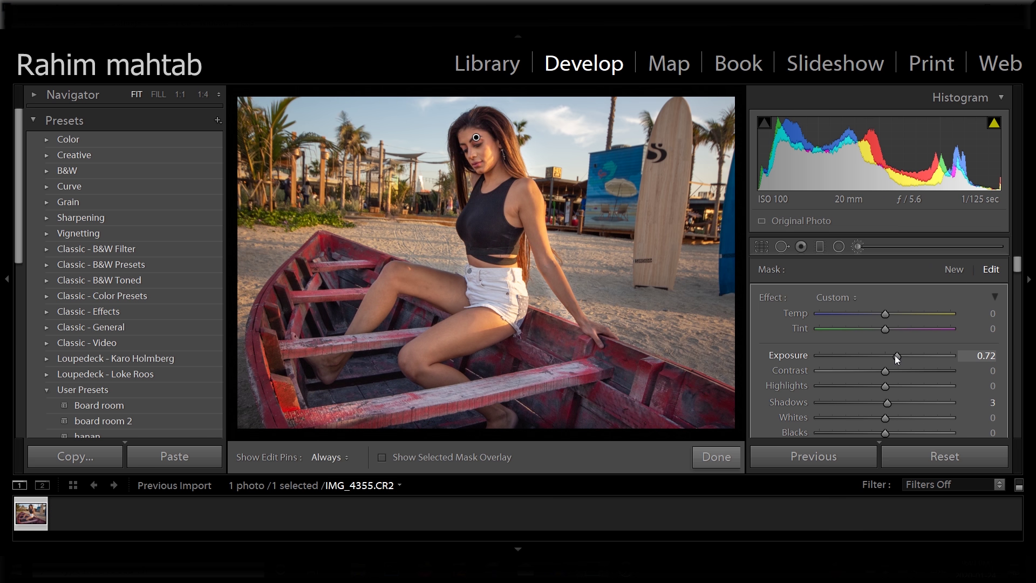
double_click(789, 356)
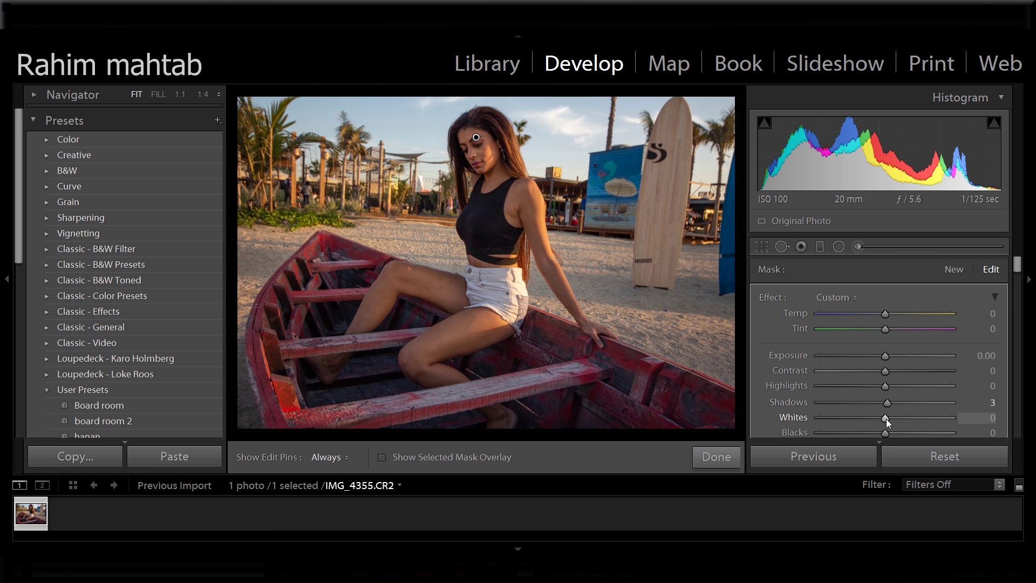
drag(885, 418, 916, 416)
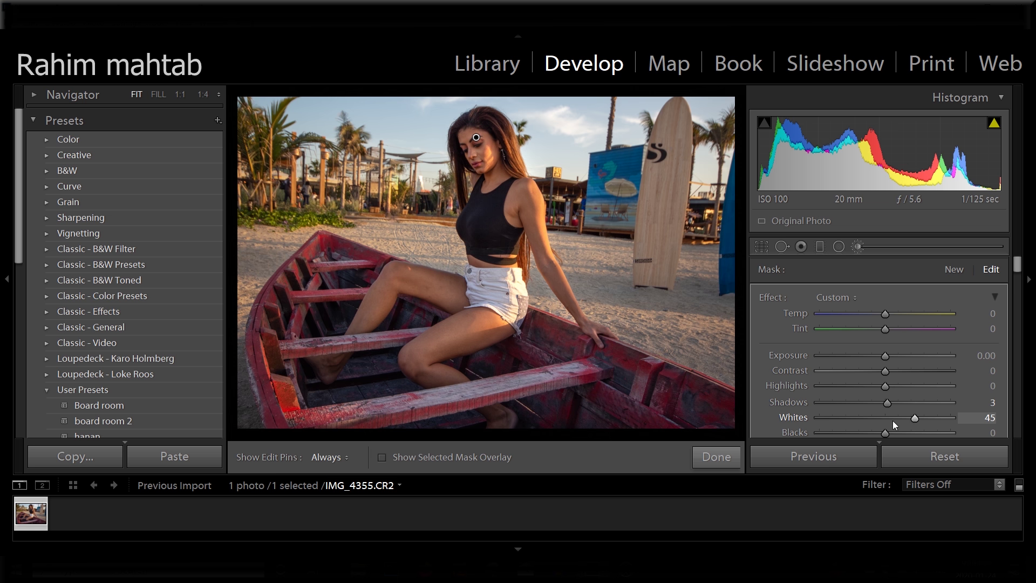
Close the brush and set HSL Hue to Orange +14, Yellow +26 and Green +40
click(857, 247)
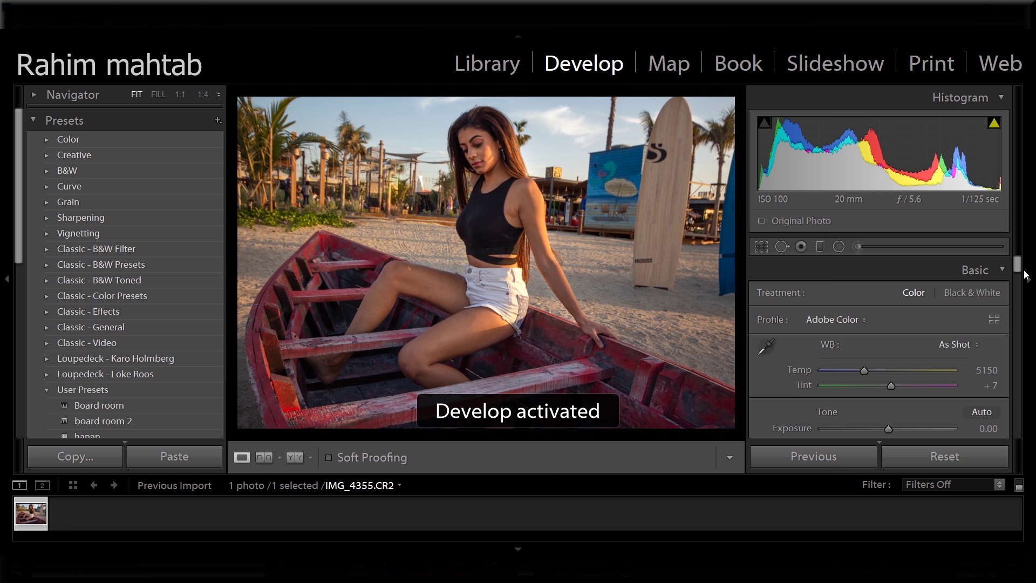
drag(1018, 266, 1020, 321)
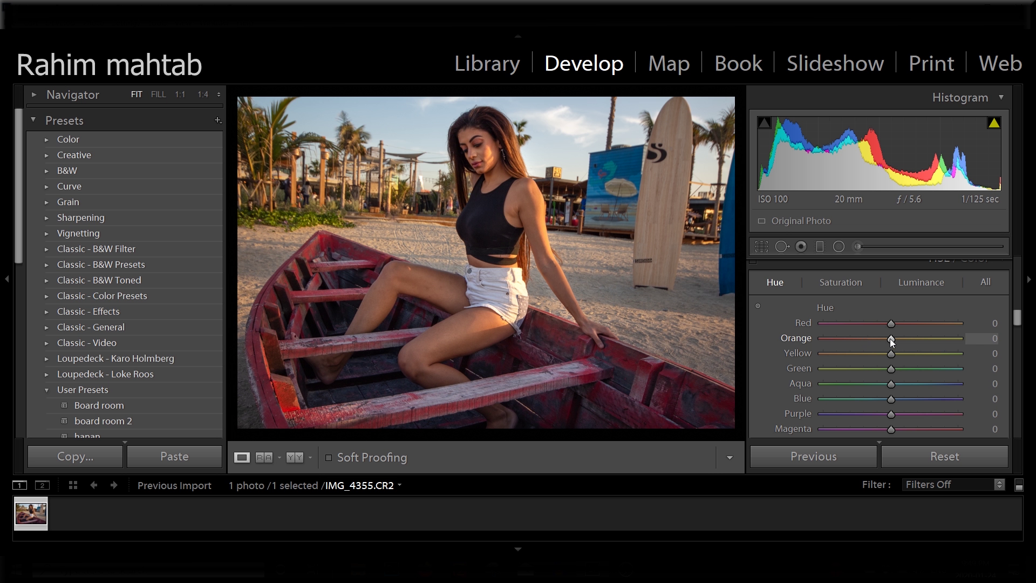
drag(889, 338, 900, 342)
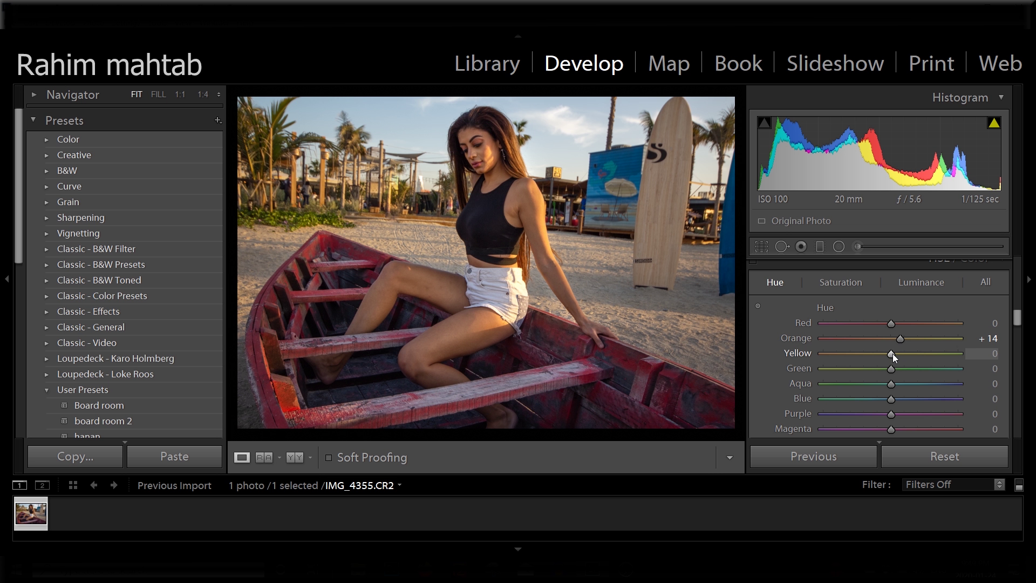
drag(892, 355, 910, 357)
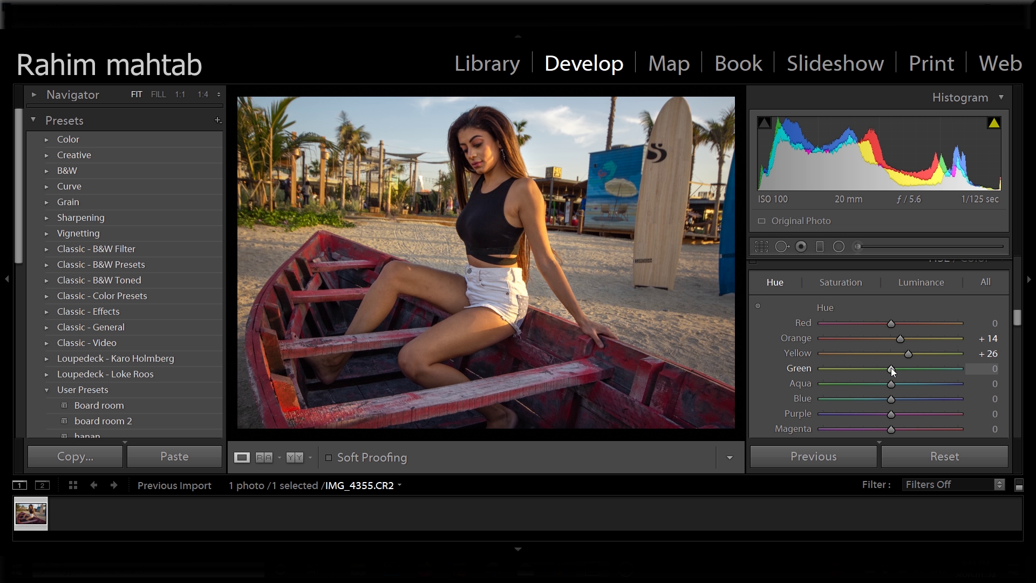
drag(892, 367, 918, 368)
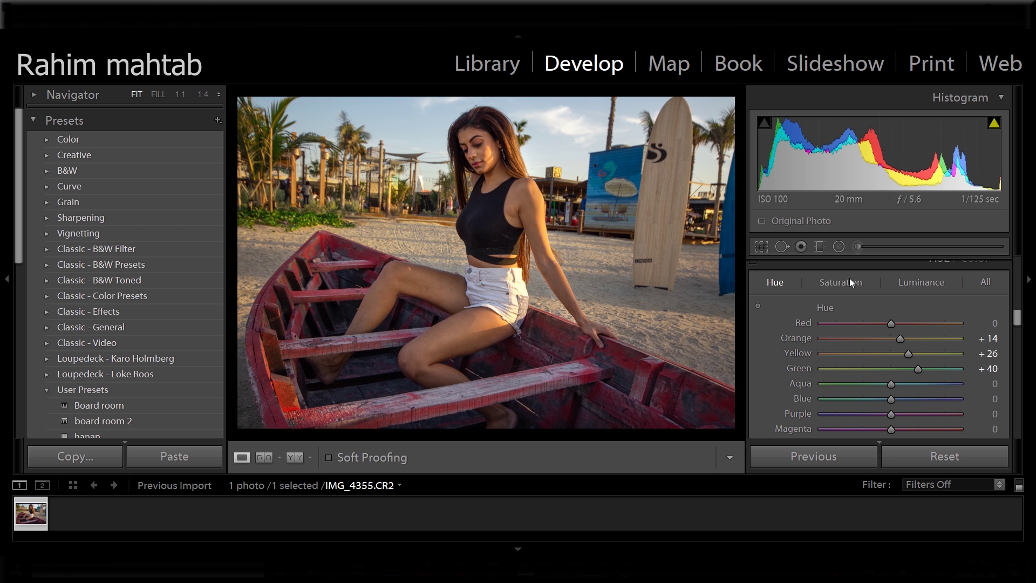
click(832, 284)
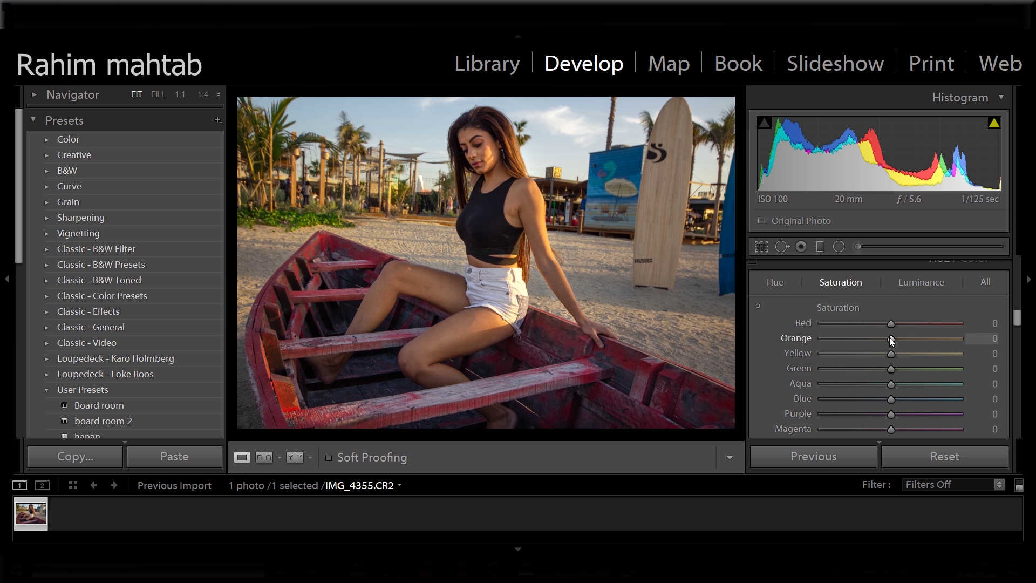
Set HSL Saturation to Orange -15, Yellow -7, Green +59, Aqua +53 and Blue +41
drag(889, 338, 883, 340)
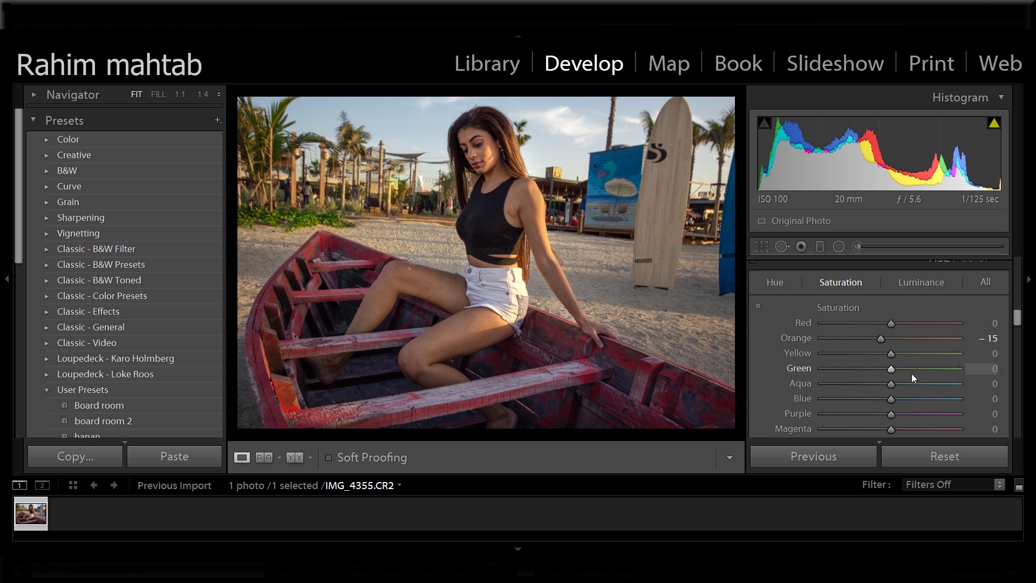
drag(891, 354, 886, 357)
drag(910, 365, 928, 365)
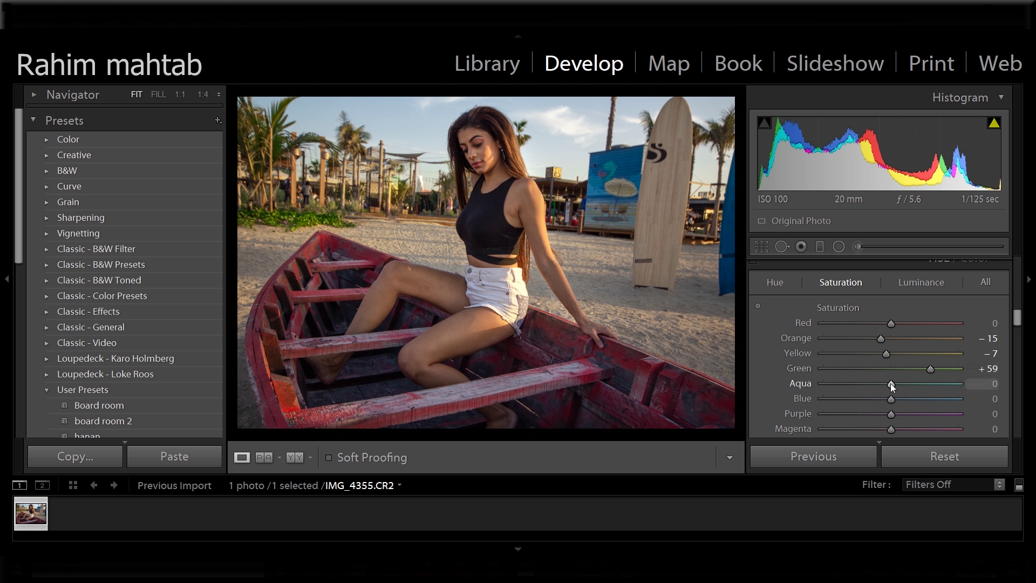
drag(891, 385, 920, 401)
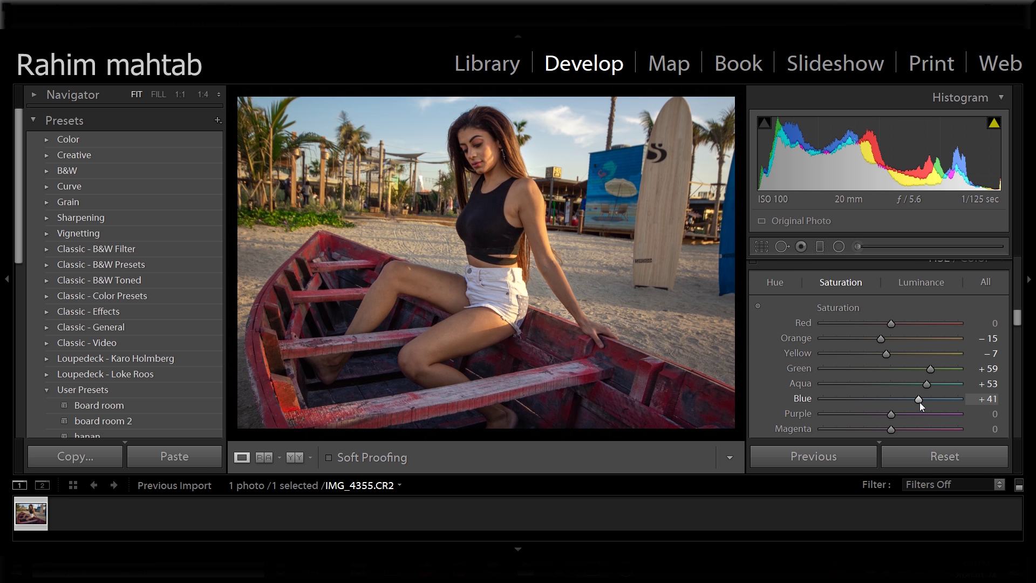
click(920, 282)
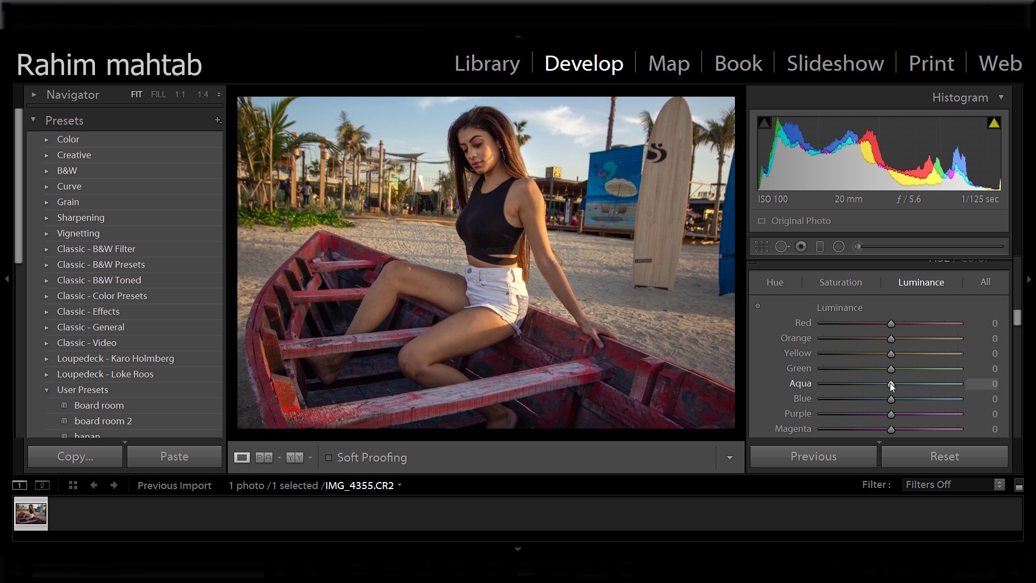
Set Aqua luminance to +6 and Blue luminance to -24, and cool Temp slightly
drag(891, 383, 894, 381)
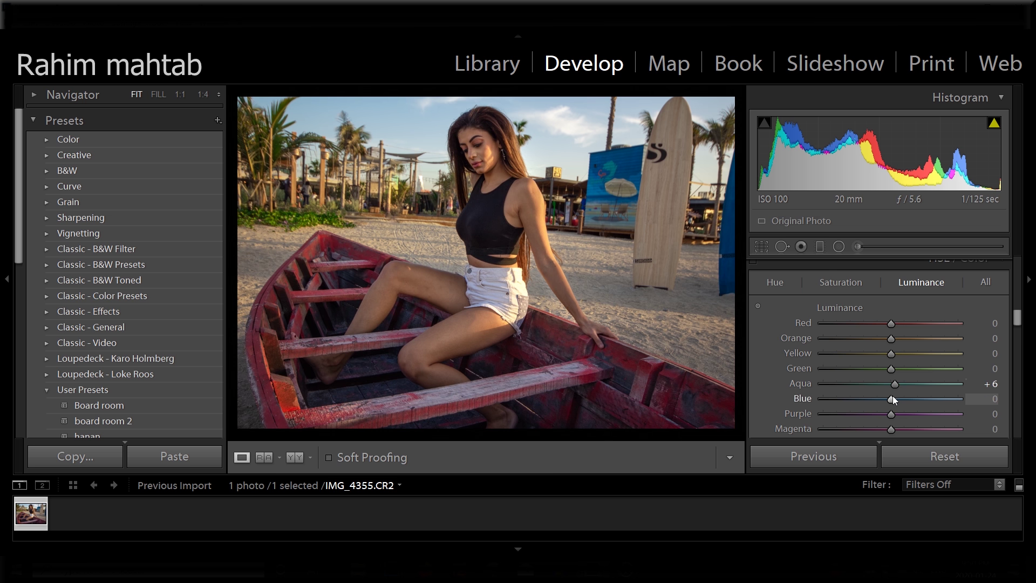
drag(891, 400, 867, 398)
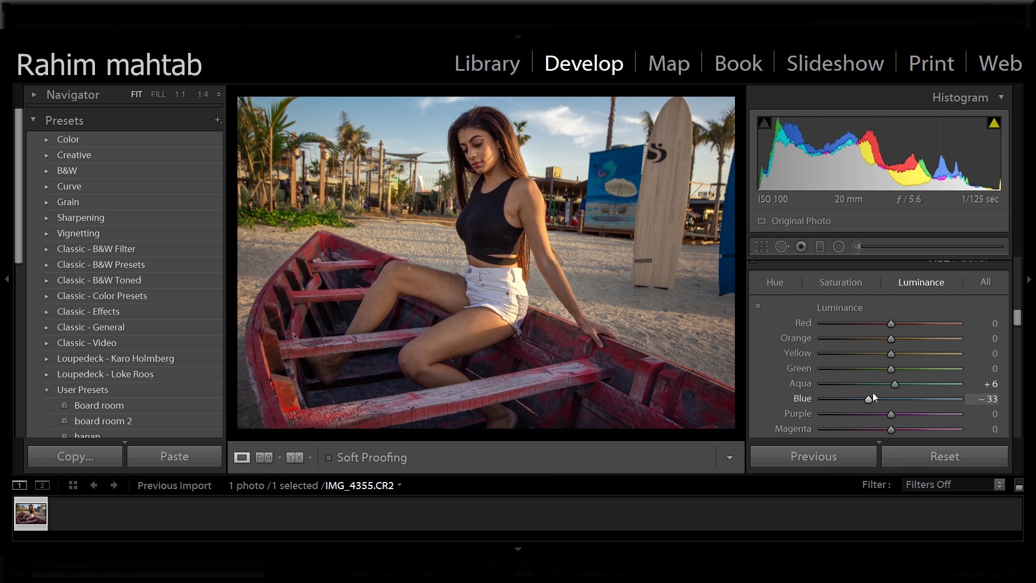
drag(1022, 329, 1022, 273)
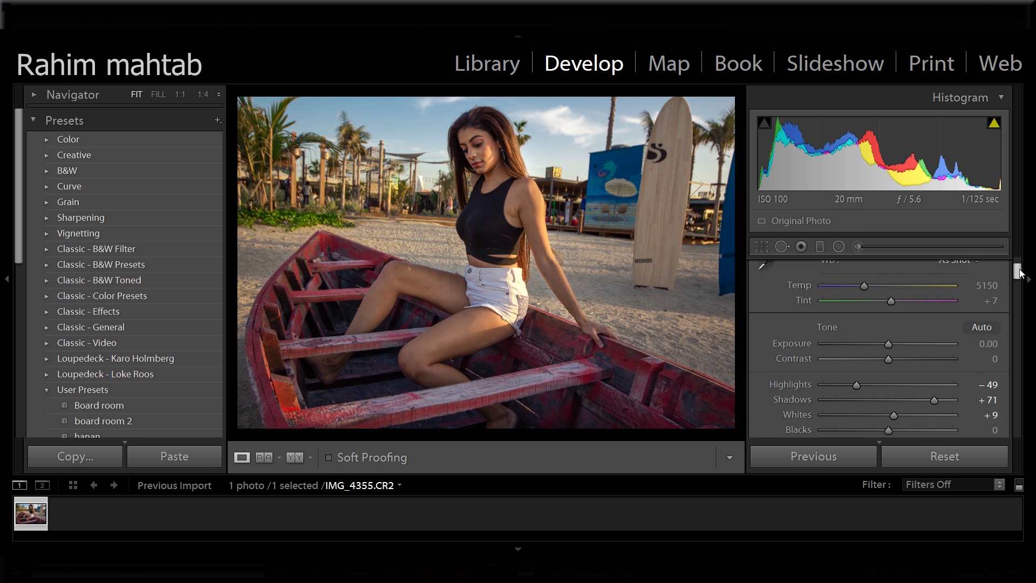
drag(1019, 270, 1018, 268)
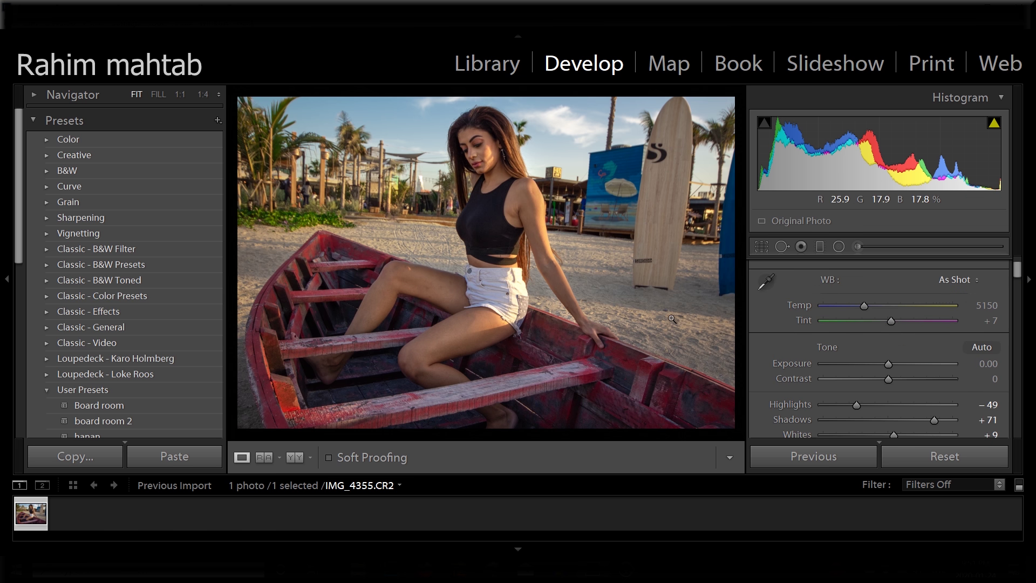
drag(866, 307, 859, 309)
drag(1017, 275, 1018, 319)
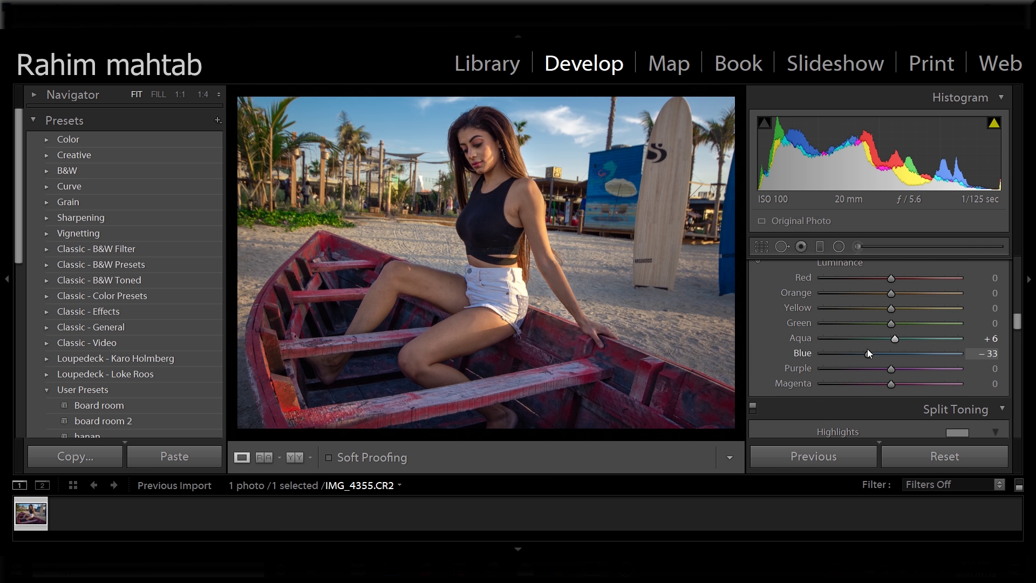
drag(870, 353, 873, 351)
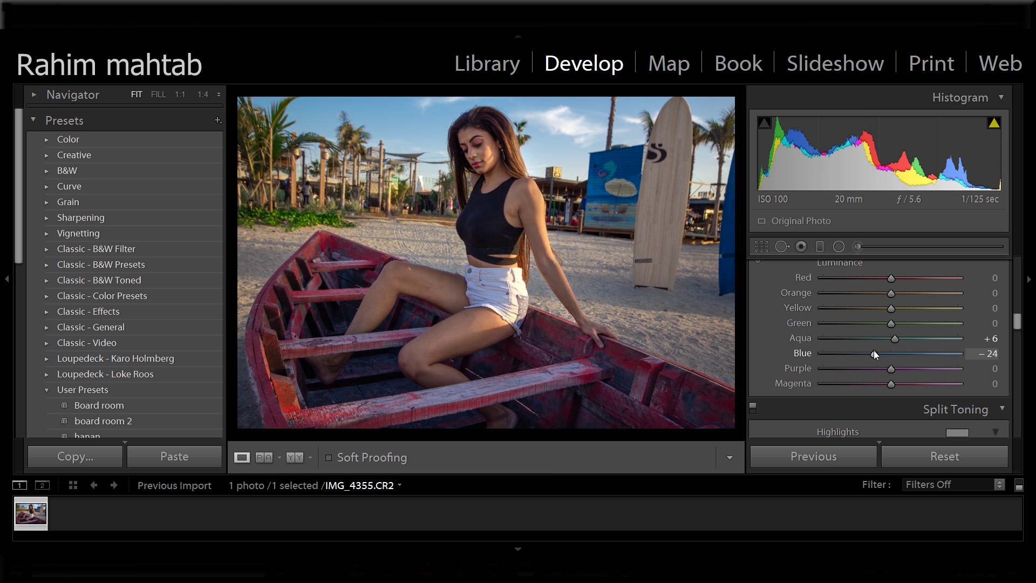
drag(874, 350, 873, 351)
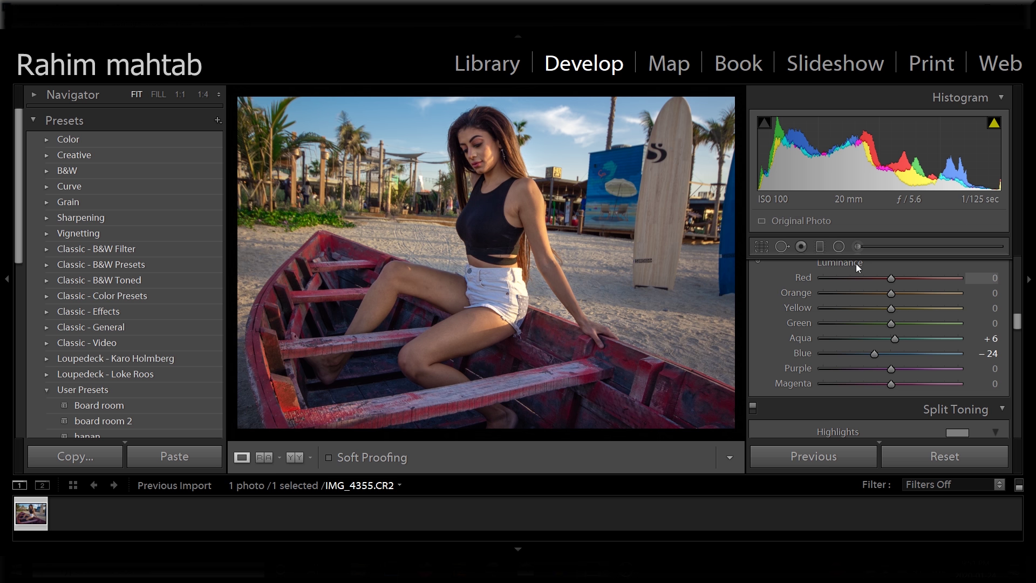
Start a new brush mask on the red boat and show the red mask overlay
click(858, 247)
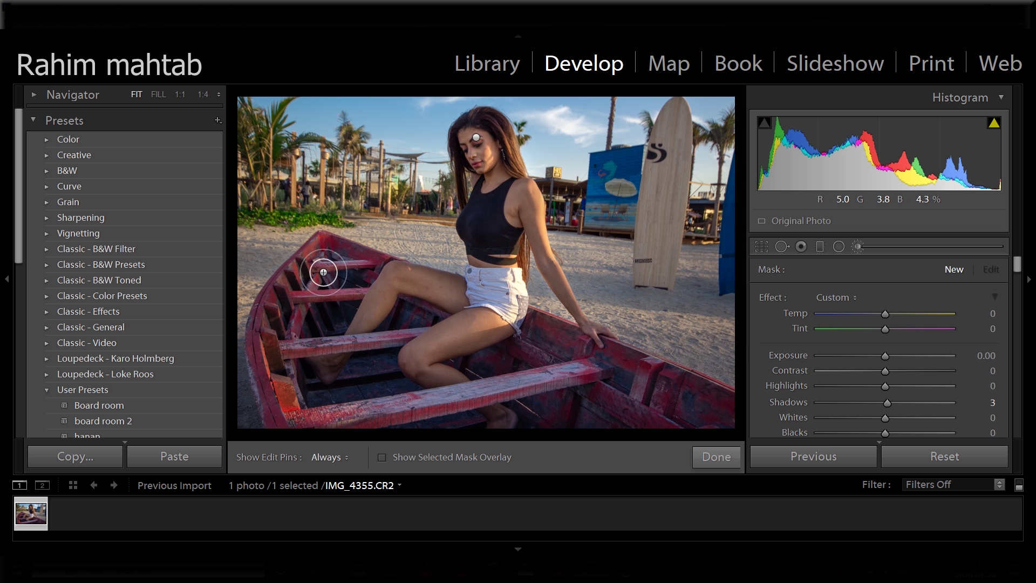
key(h)
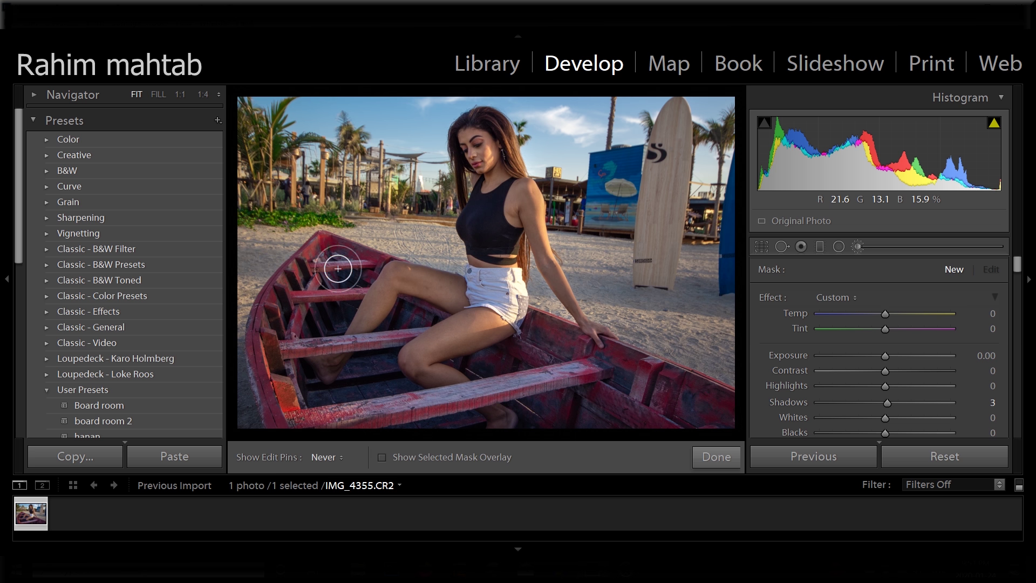
key(h)
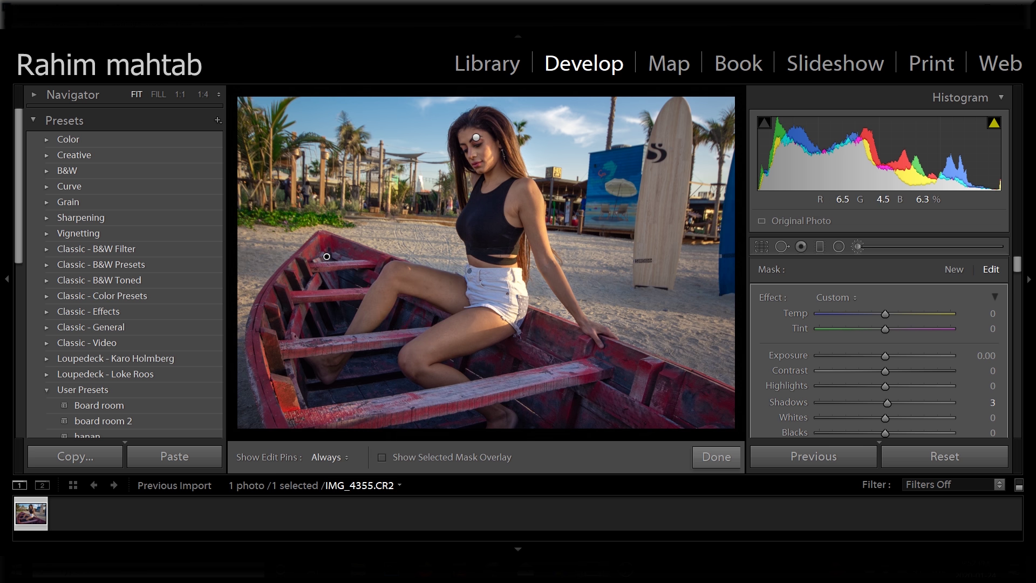
key(h)
key(h)
click(381, 456)
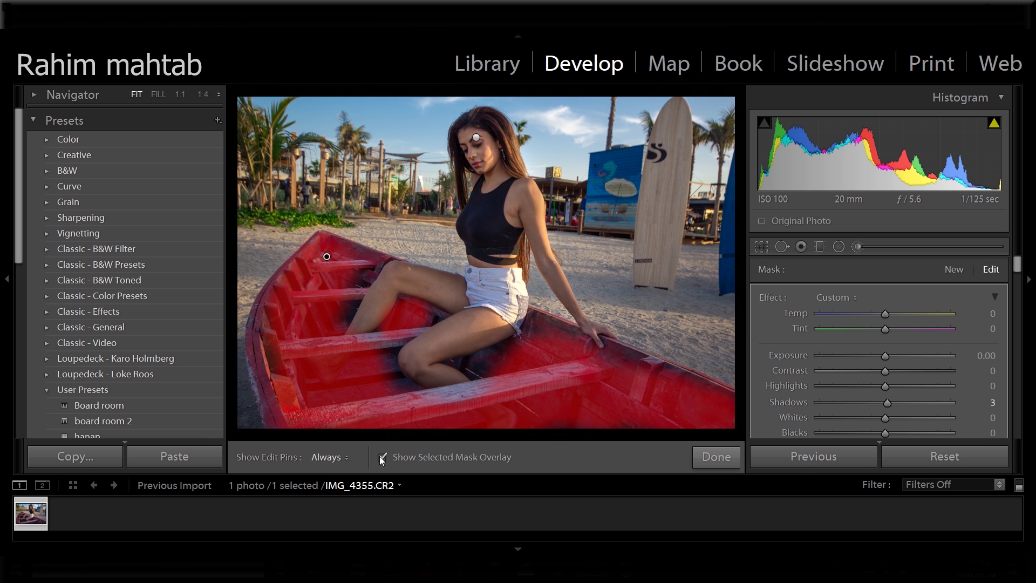
key(h)
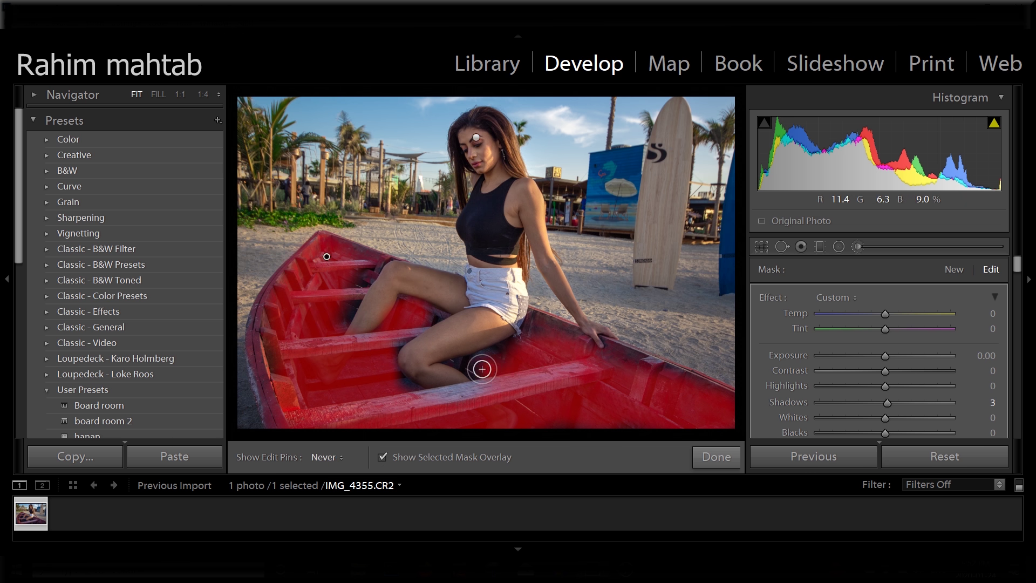
Extend the mask over the rest of the boat, then hide the overlay
mouse_move(532, 346)
mouse_down()
mouse_move(617, 361)
mouse_move(693, 397)
mouse_move(590, 405)
mouse_move(552, 427)
mouse_move(678, 419)
mouse_up()
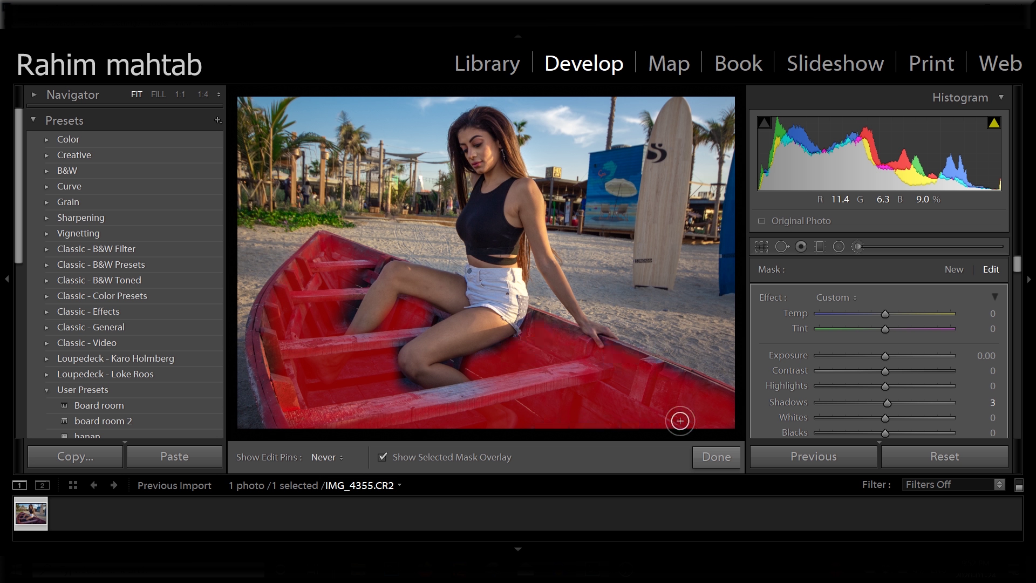
key(h)
key(h)
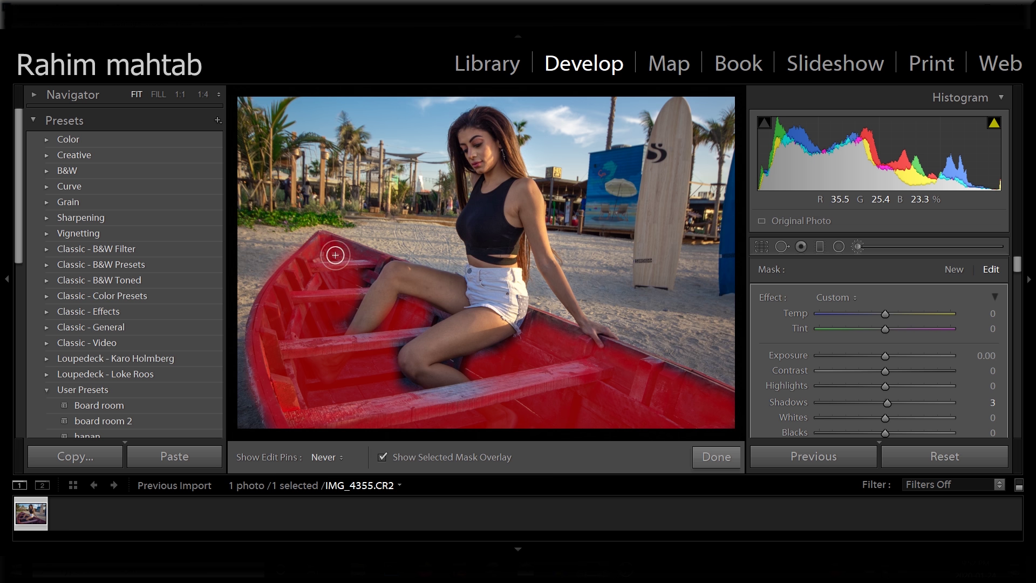
key(h)
click(383, 458)
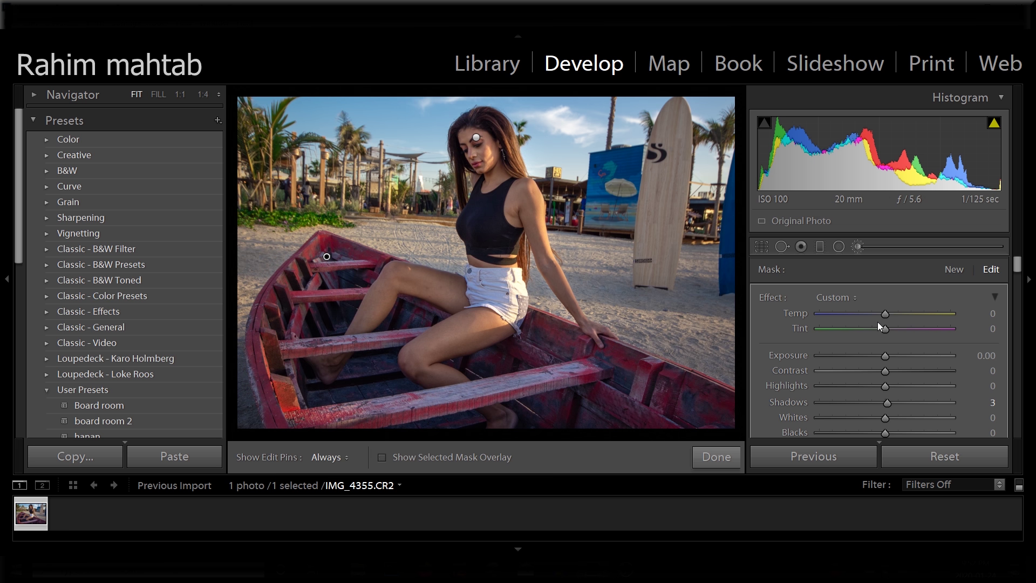
Warm the boat mask, tint it toward magenta and raise its Exposure to 0.20
drag(885, 315, 900, 314)
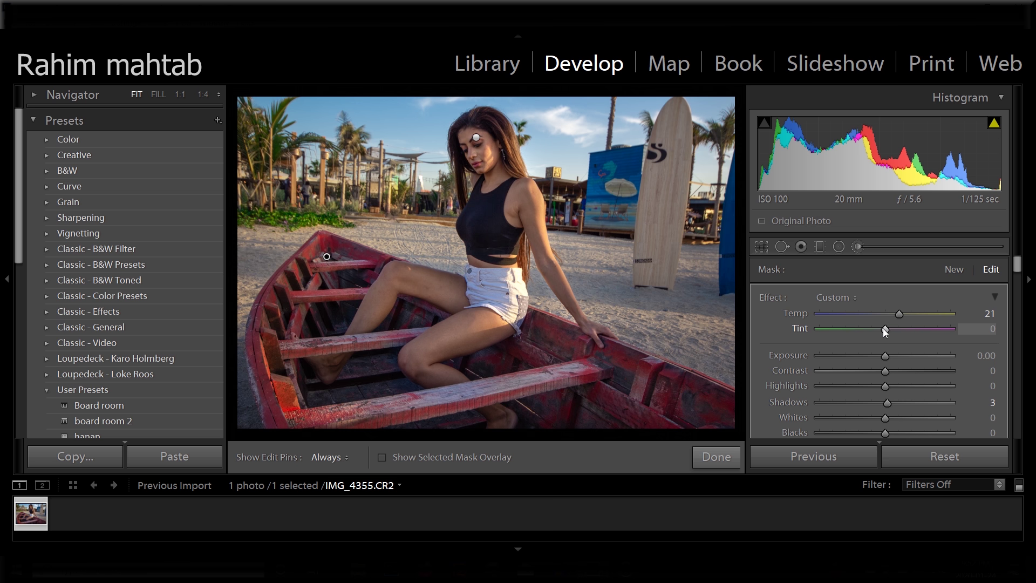
drag(883, 328, 919, 329)
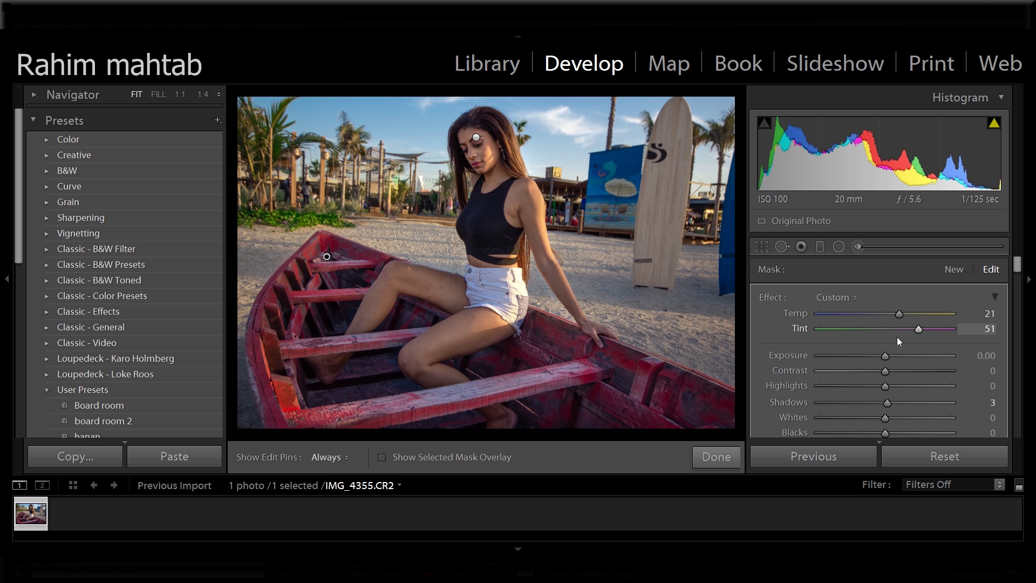
drag(882, 355, 887, 354)
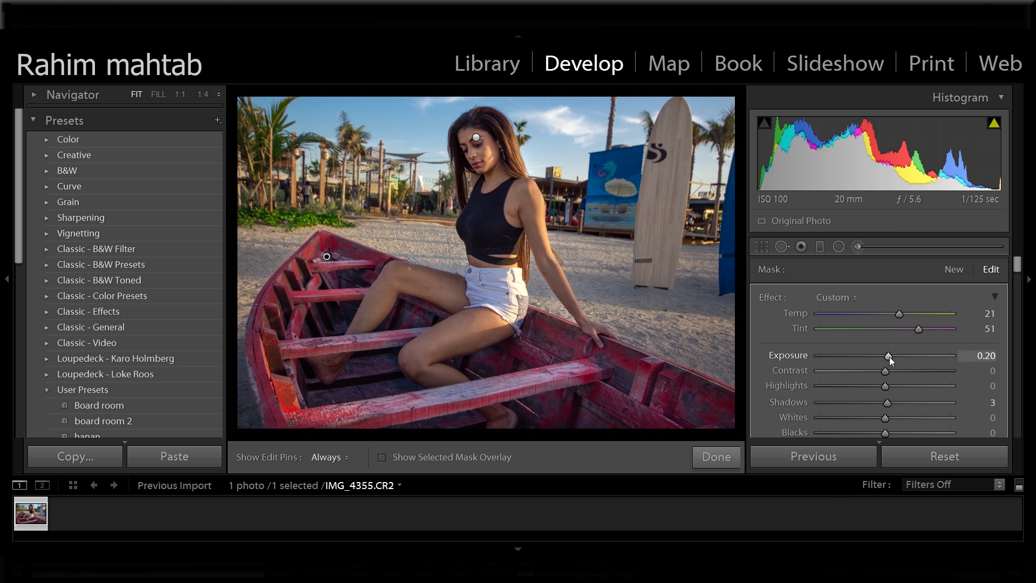
Set the mask's Contrast to 52, Highlights -25, Clarity 5 and Saturation 16
drag(888, 371, 919, 371)
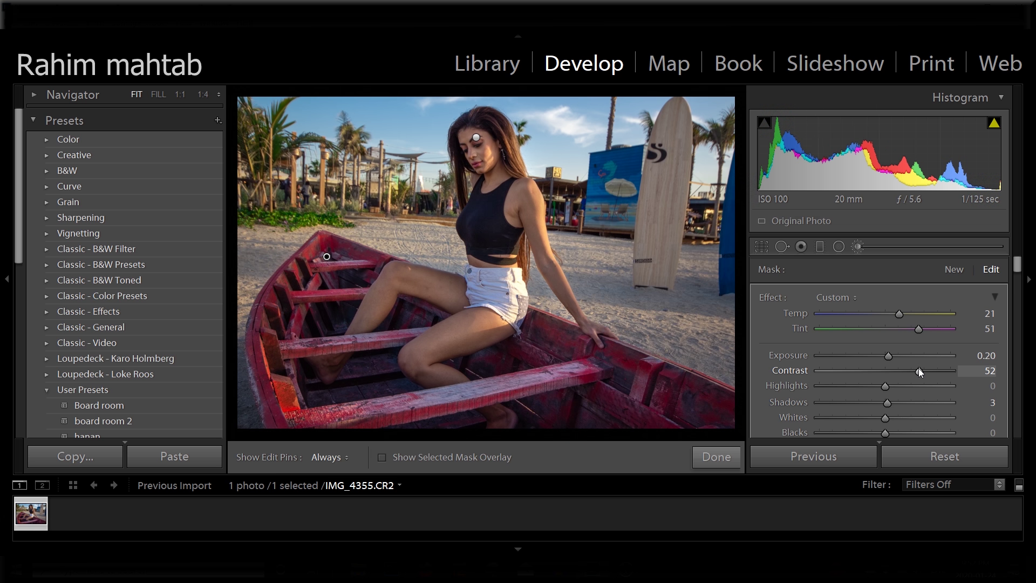
drag(886, 387, 866, 387)
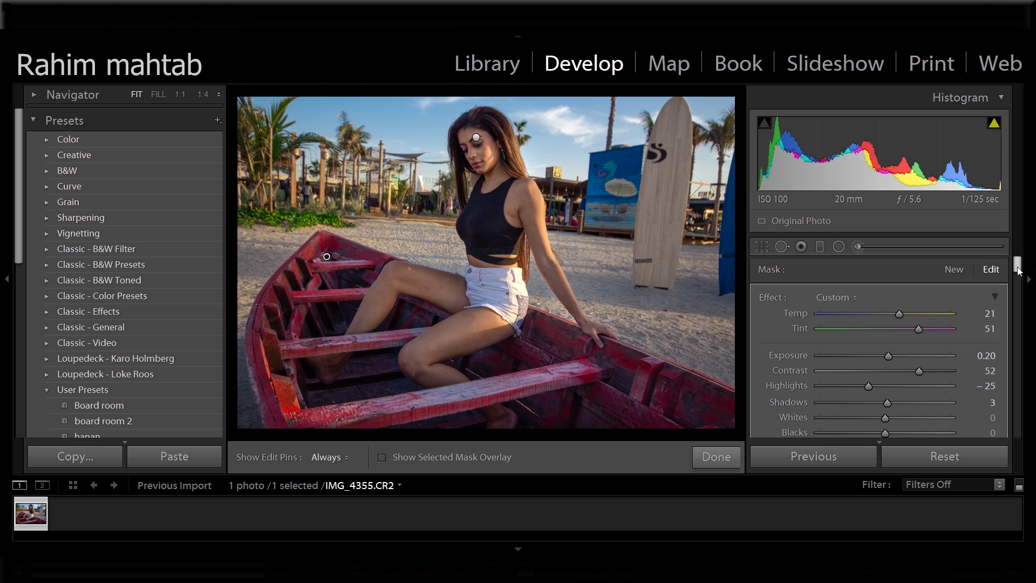
drag(1019, 270, 1019, 278)
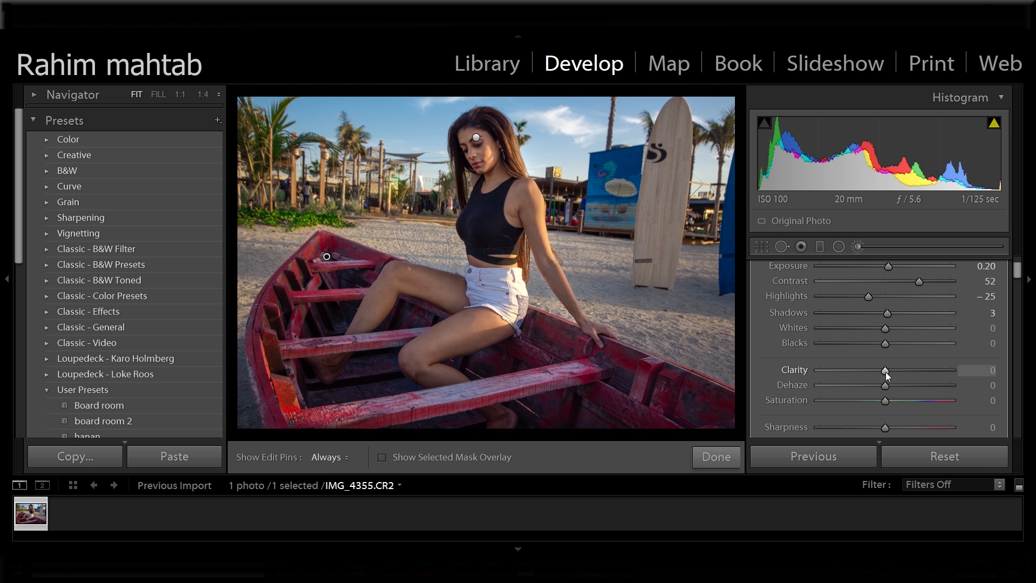
drag(884, 370, 895, 400)
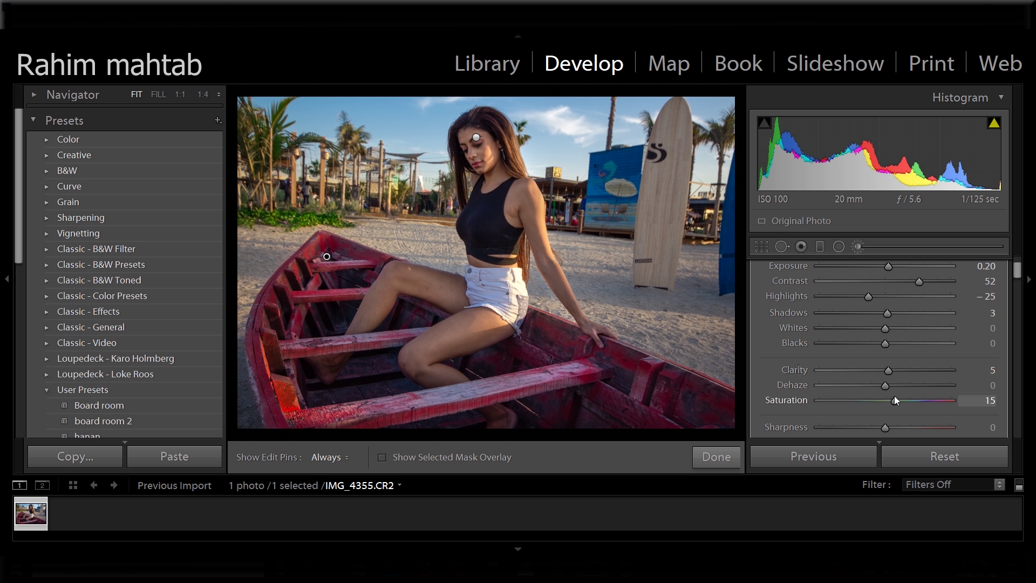
click(857, 246)
Paint a new brush stroke over the woman's head and hair with Whites 20
click(859, 248)
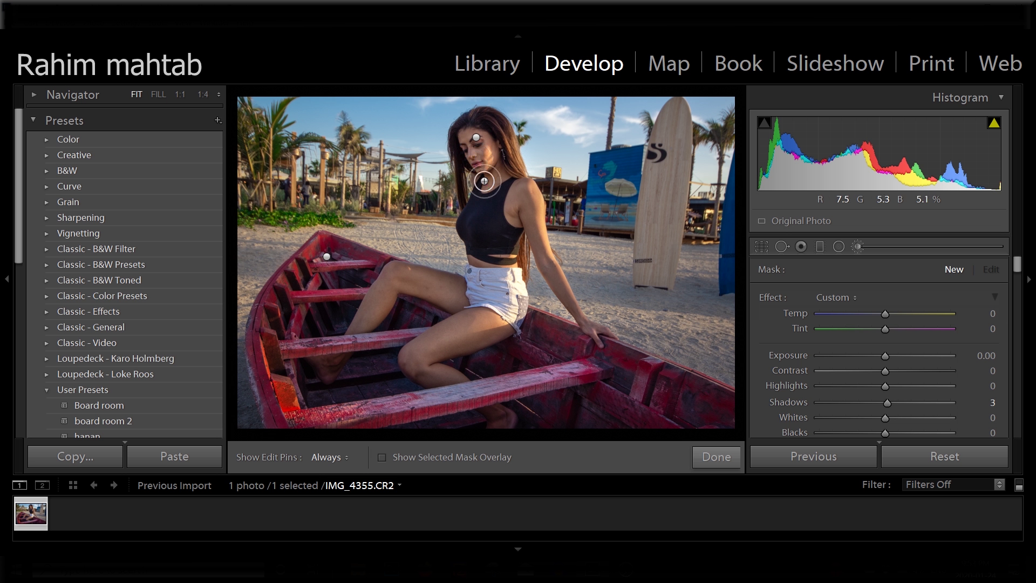
key(h)
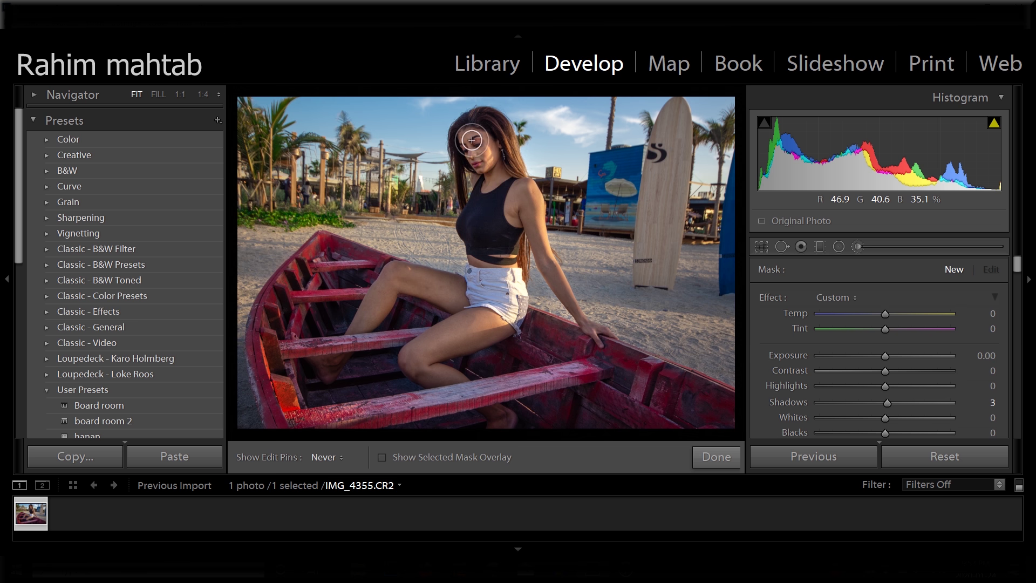
drag(462, 133, 483, 159)
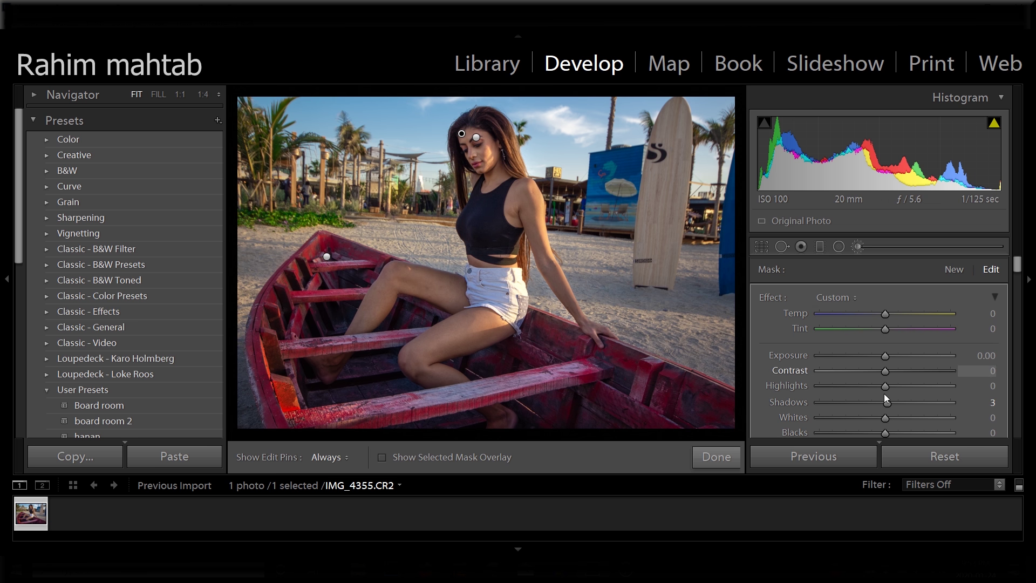
drag(895, 416, 899, 418)
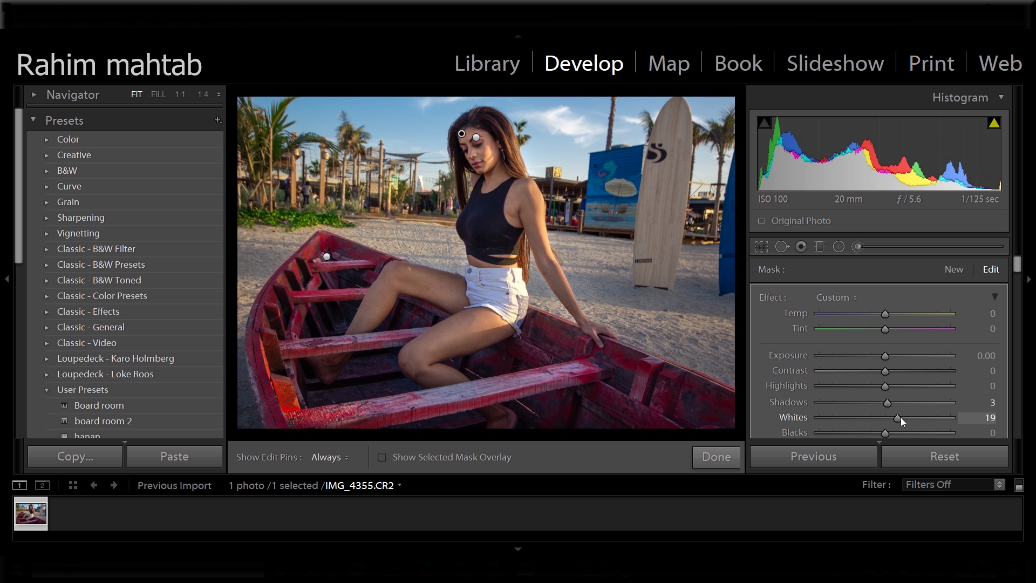
scroll(901, 416, up, 1)
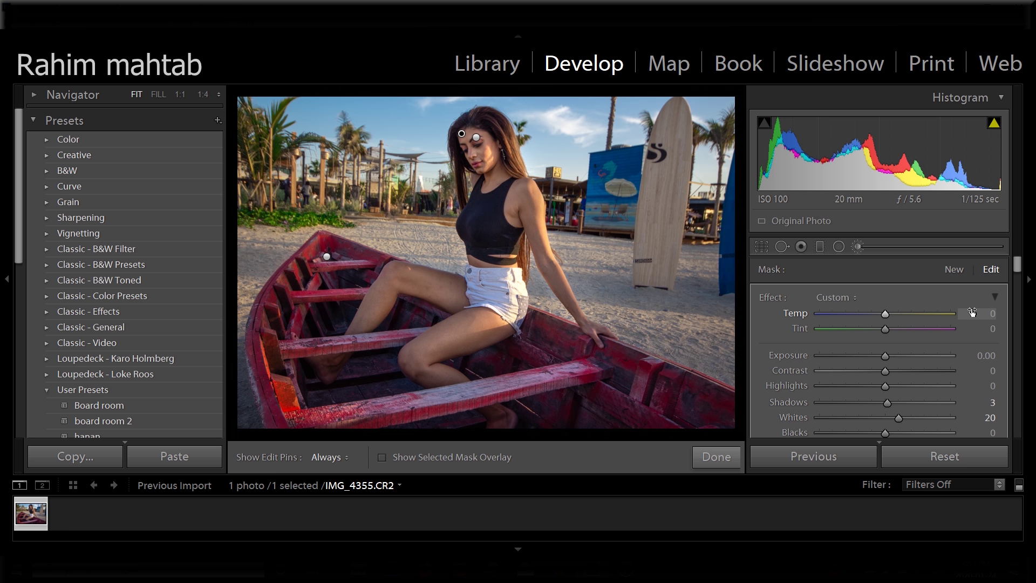
Return to global settings and set Clarity to +4 and Temp to 4739
key(d)
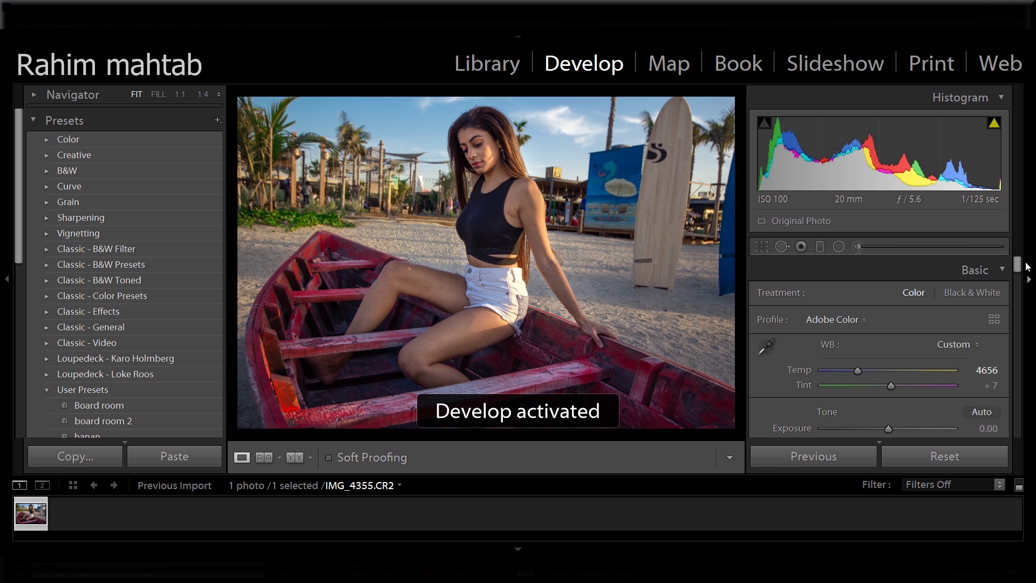
drag(1020, 264, 1011, 277)
drag(890, 358, 890, 362)
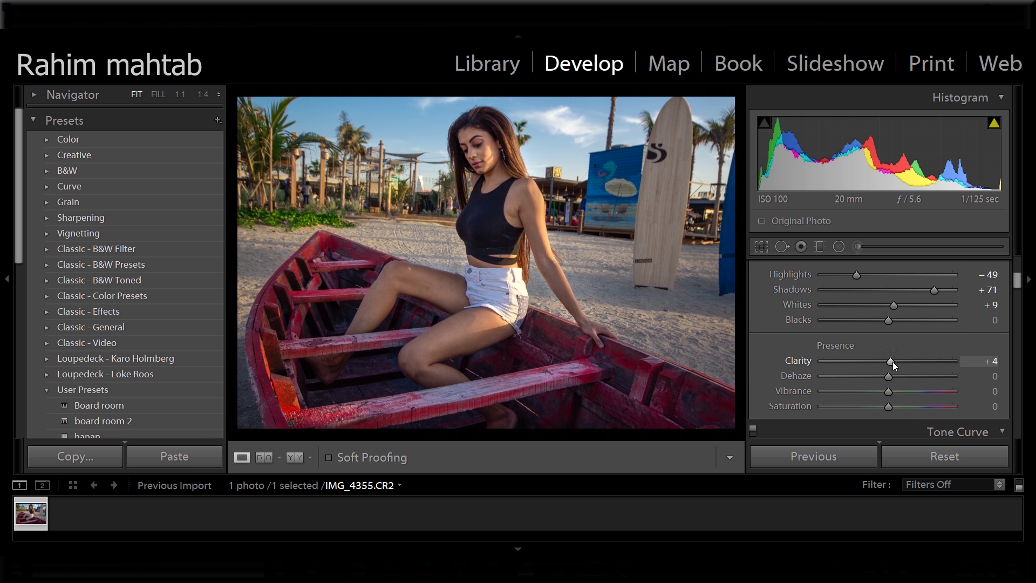
drag(1018, 280, 1020, 274)
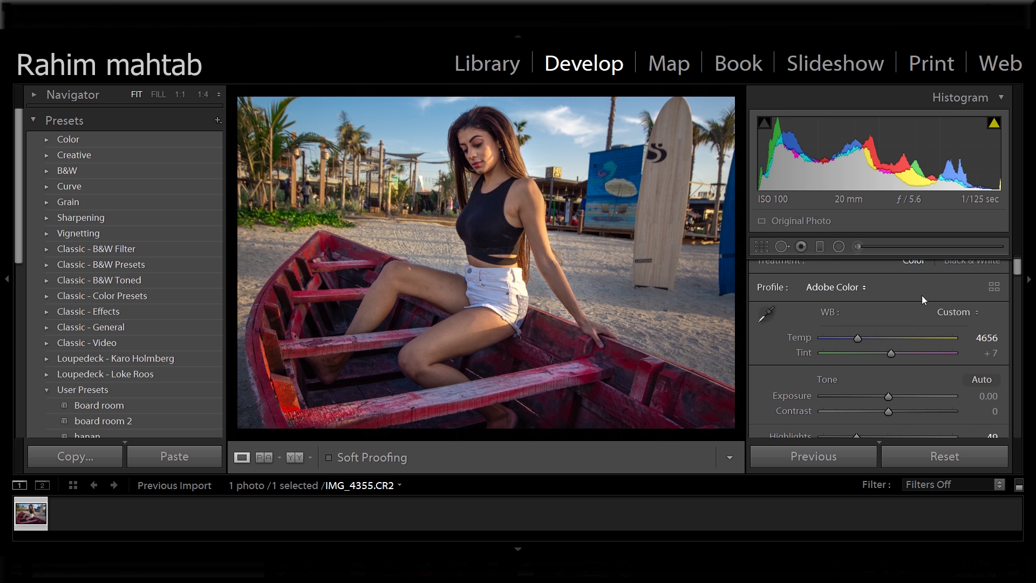
drag(860, 341, 861, 341)
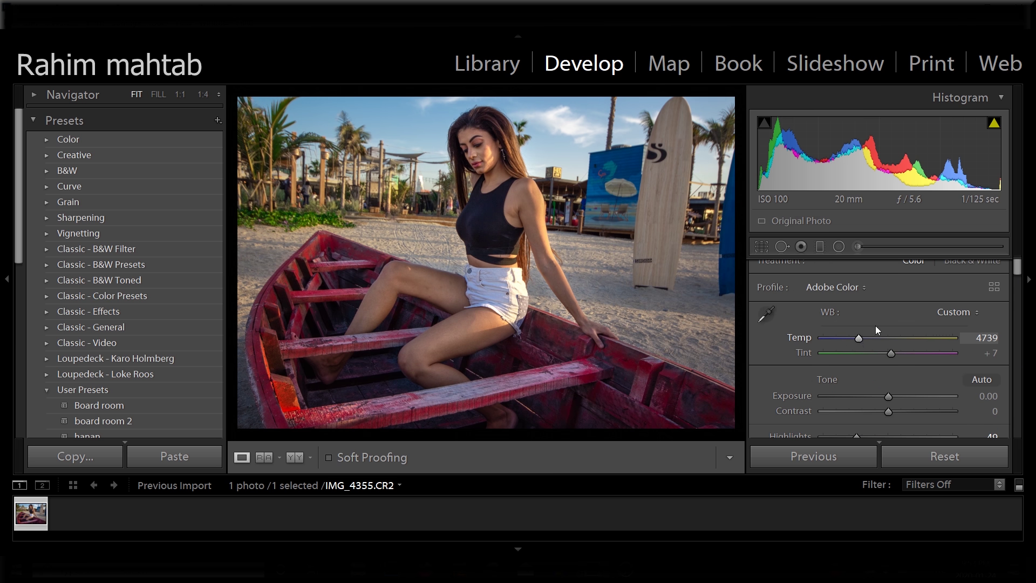
drag(1020, 268, 1016, 298)
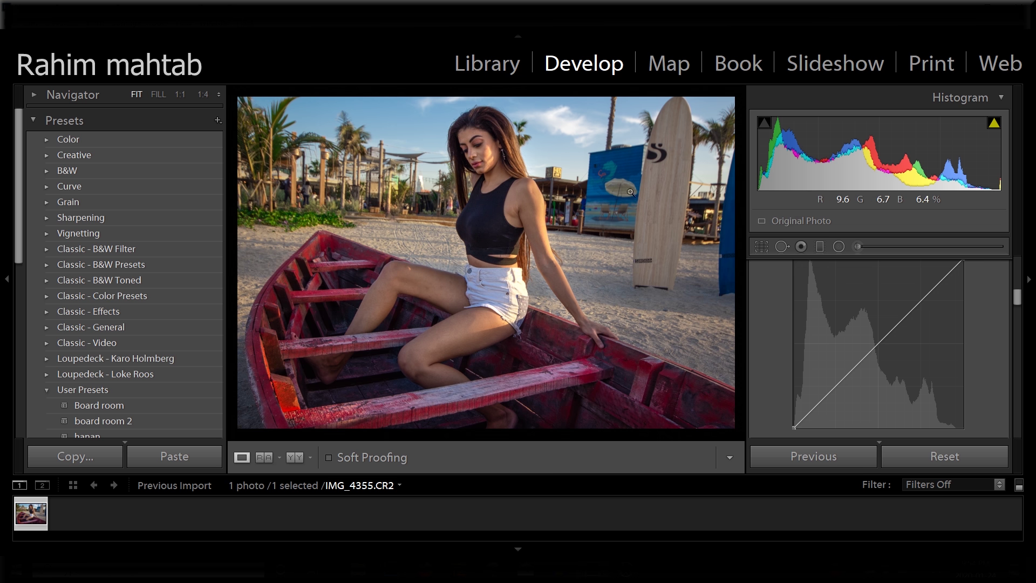
Brush along the hair edge beside her head with Shadows 11 and Whites 11
click(857, 246)
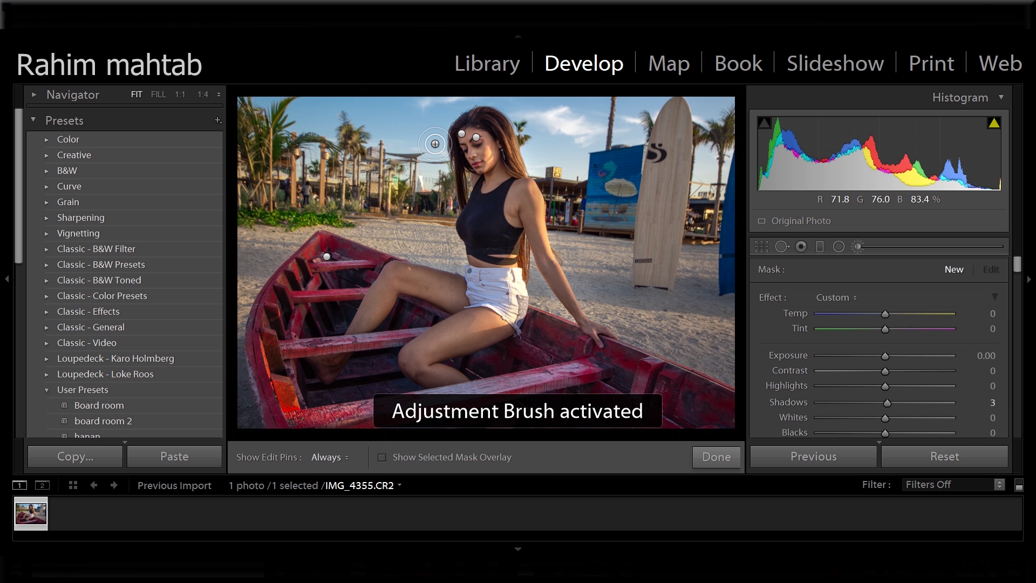
key(h)
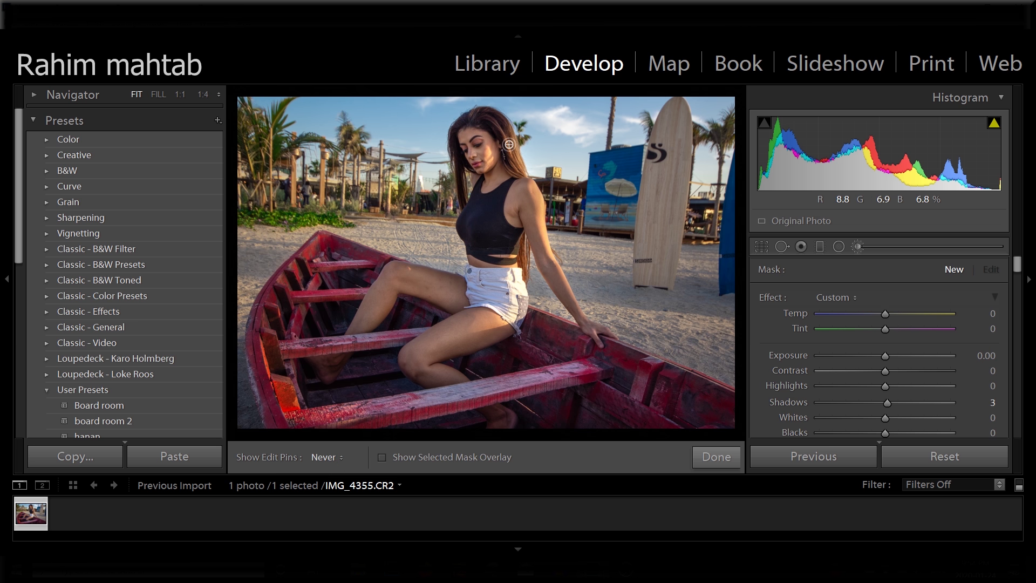
mouse_move(509, 144)
mouse_down()
mouse_move(475, 114)
mouse_move(458, 156)
mouse_up()
key(h)
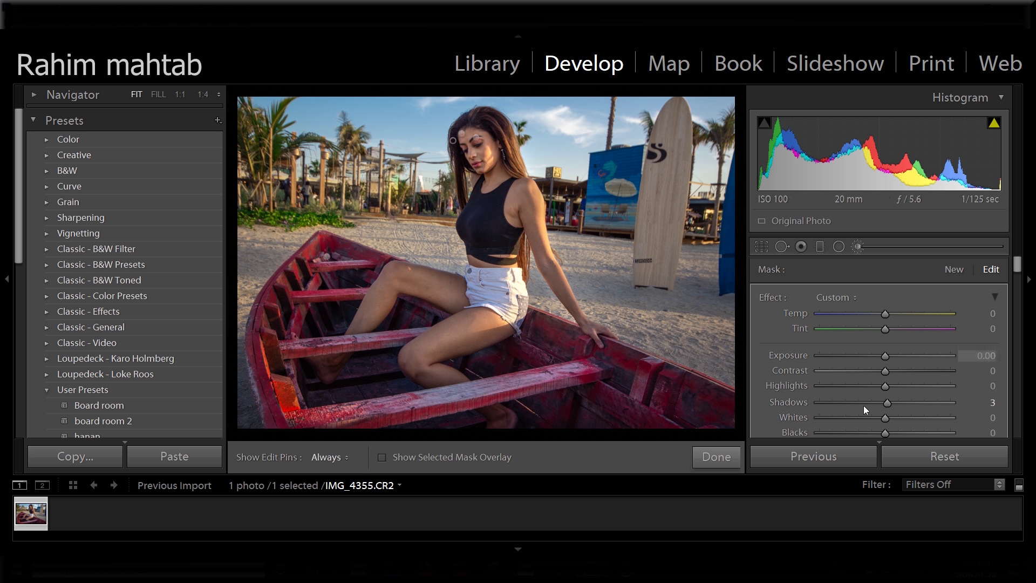
drag(887, 400, 893, 410)
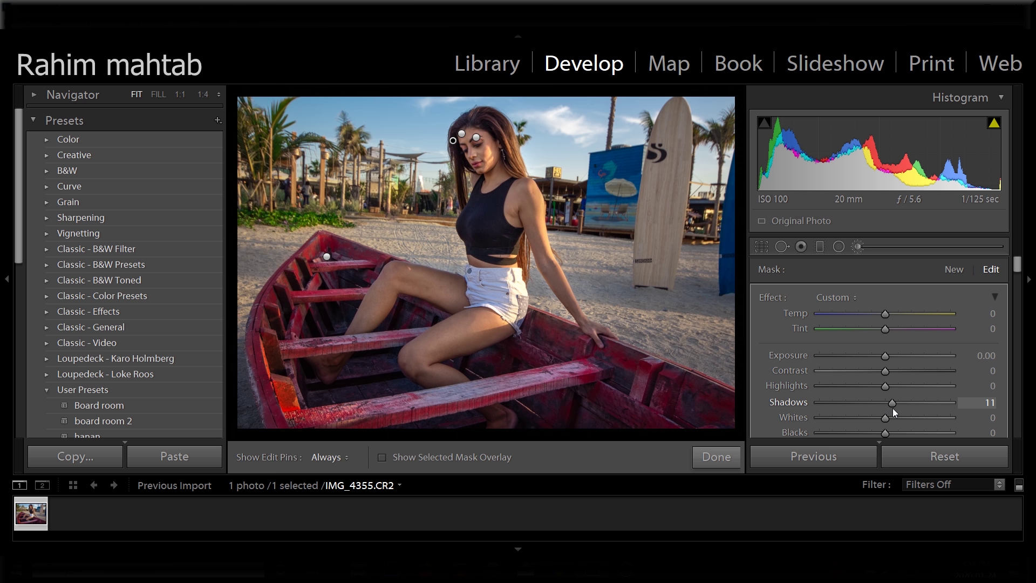
drag(889, 417, 896, 416)
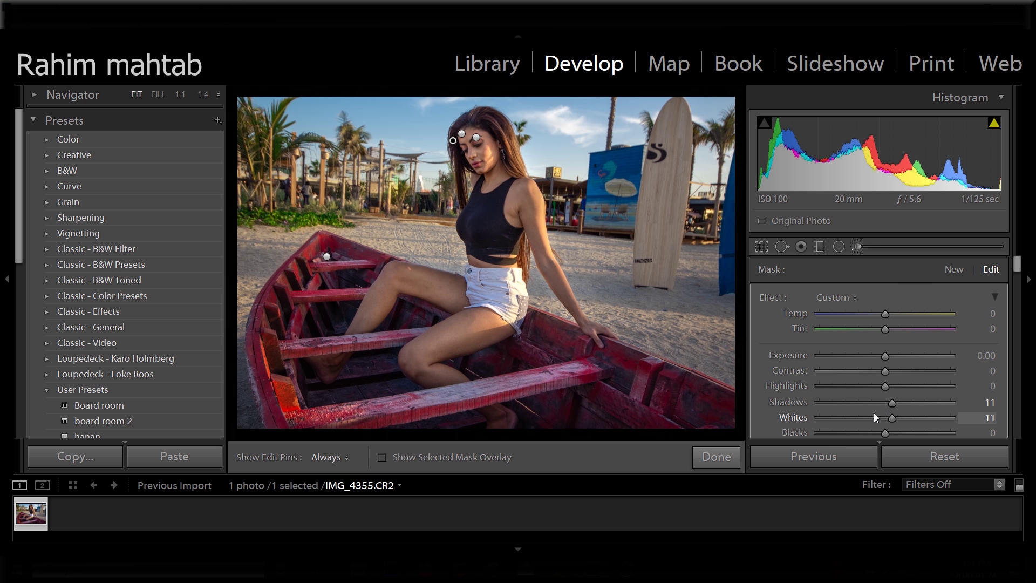
click(716, 457)
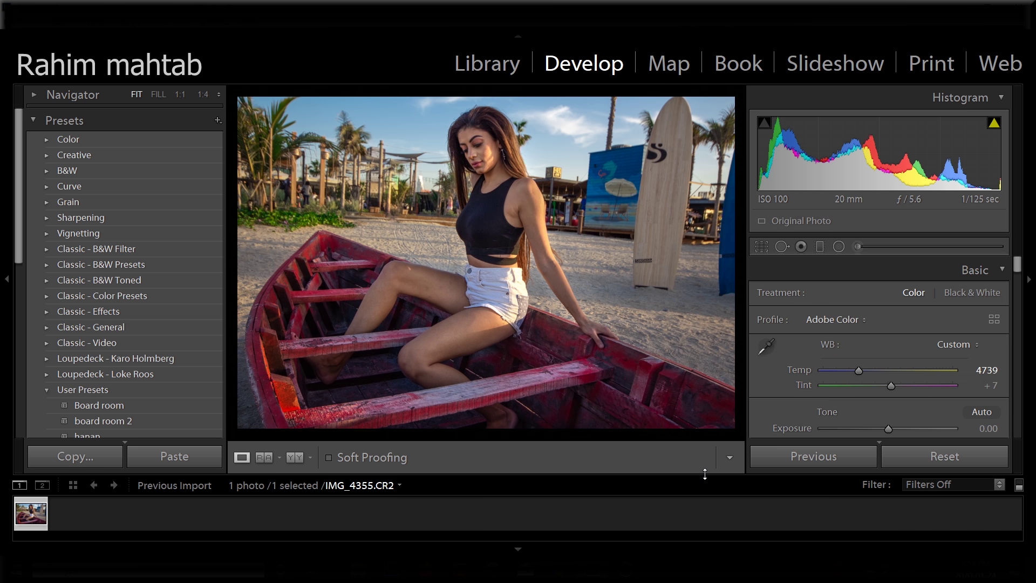